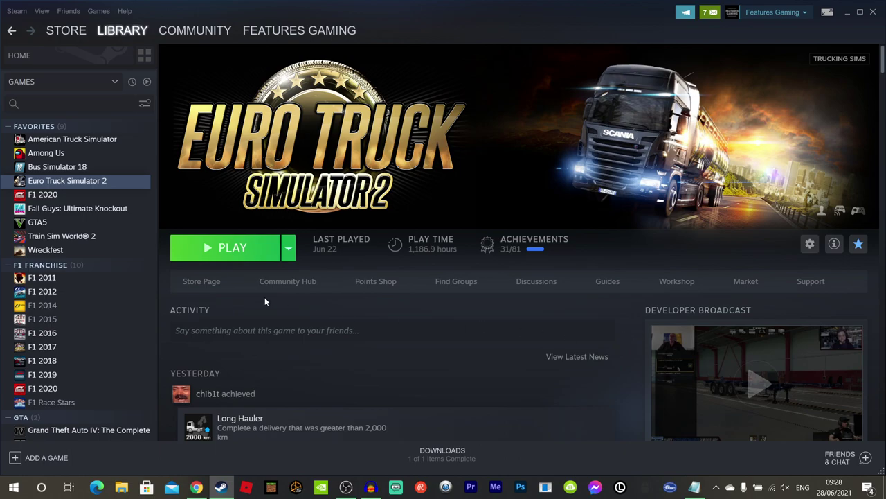
Leave Euro Truck Simulator 2's beta branch at None in its Steam properties.
right_click(53, 182)
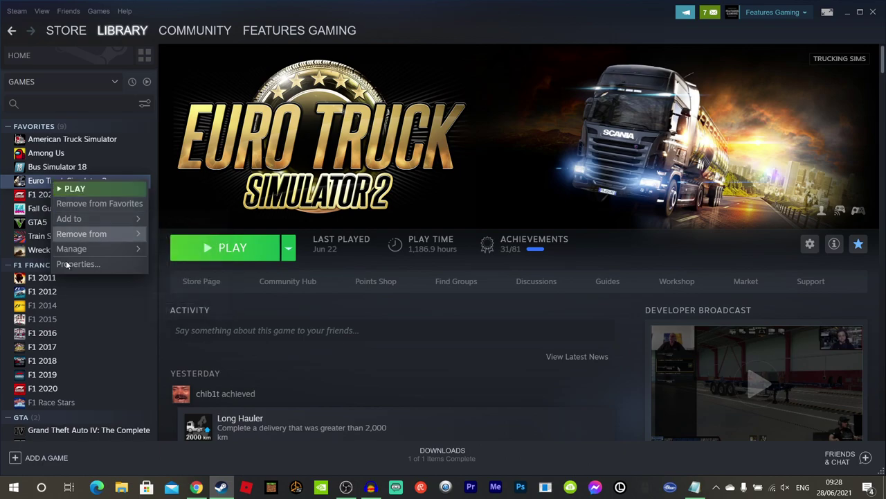
left_click(80, 265)
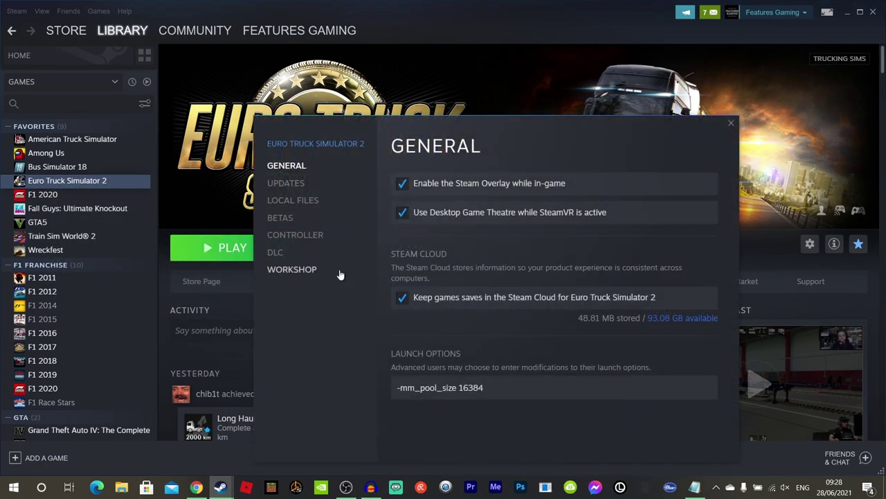
left_click(279, 220)
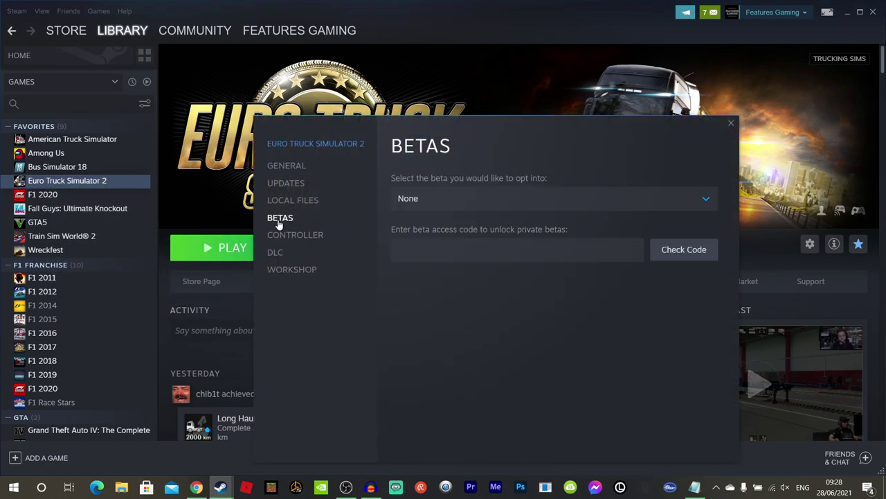
left_click(462, 201)
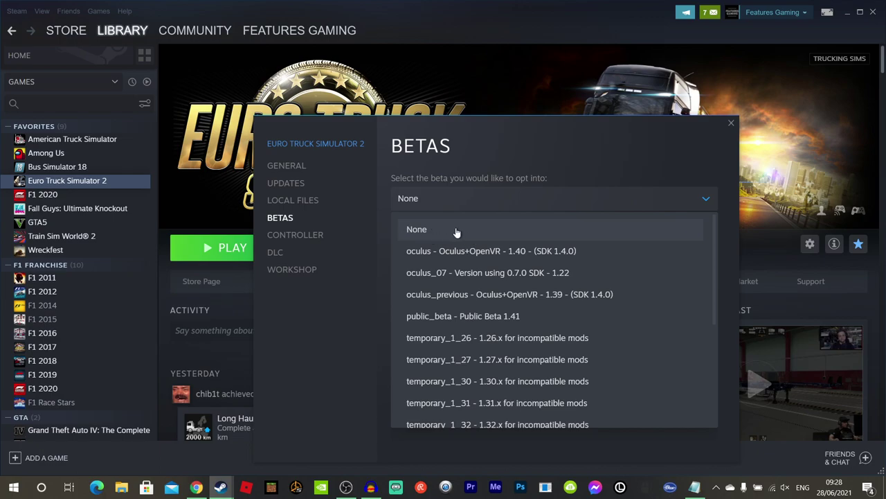
key("Escape")
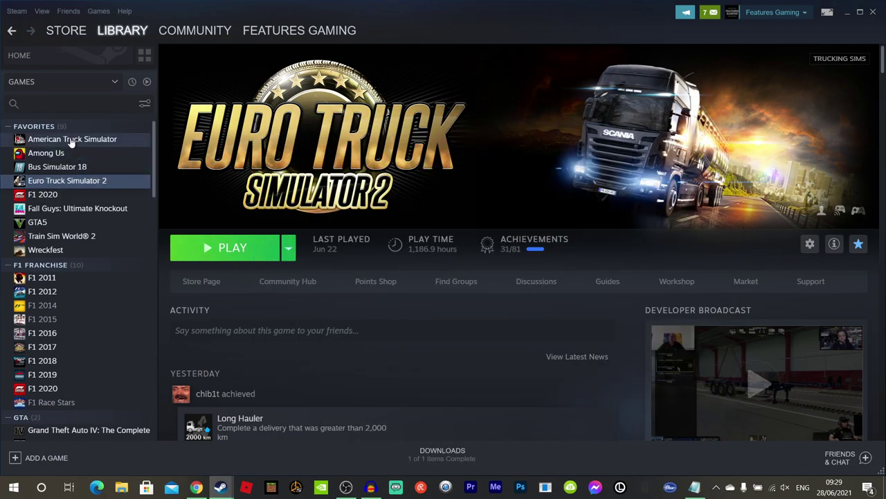
Set American Truck Simulator's beta branch to None and close its properties.
right_click(70, 138)
left_click(99, 222)
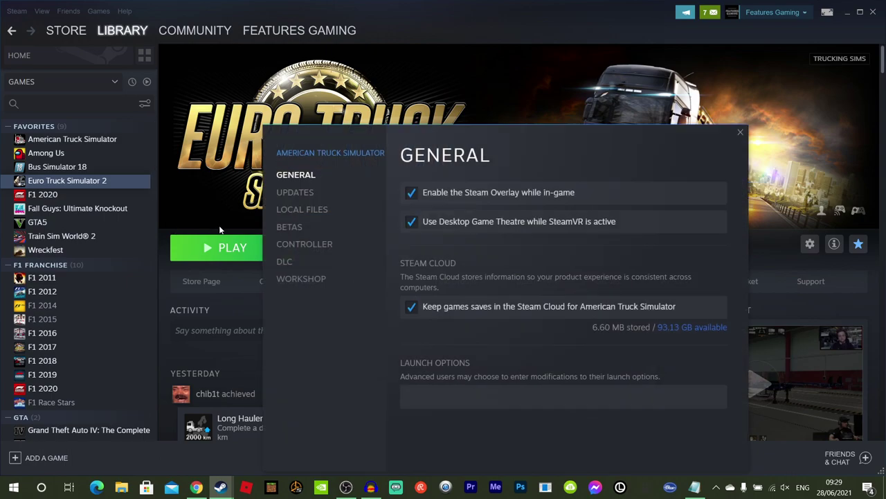
left_click(290, 227)
left_click(485, 208)
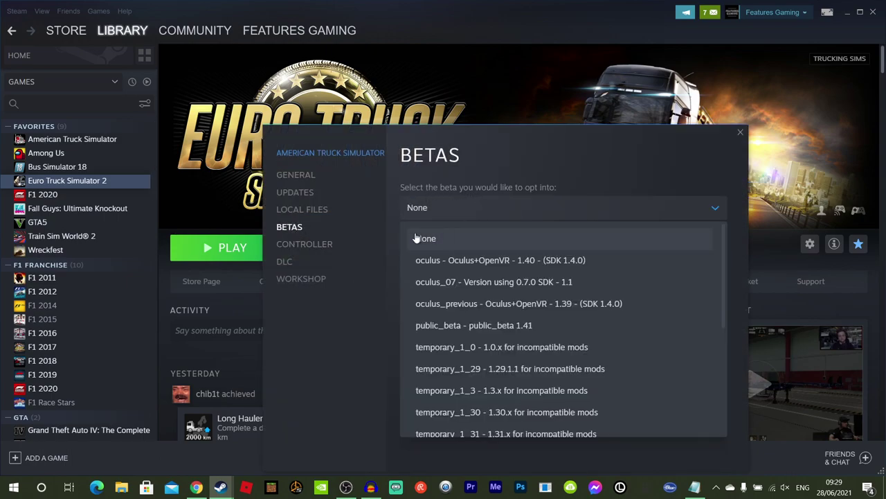
left_click(445, 234)
key("Escape")
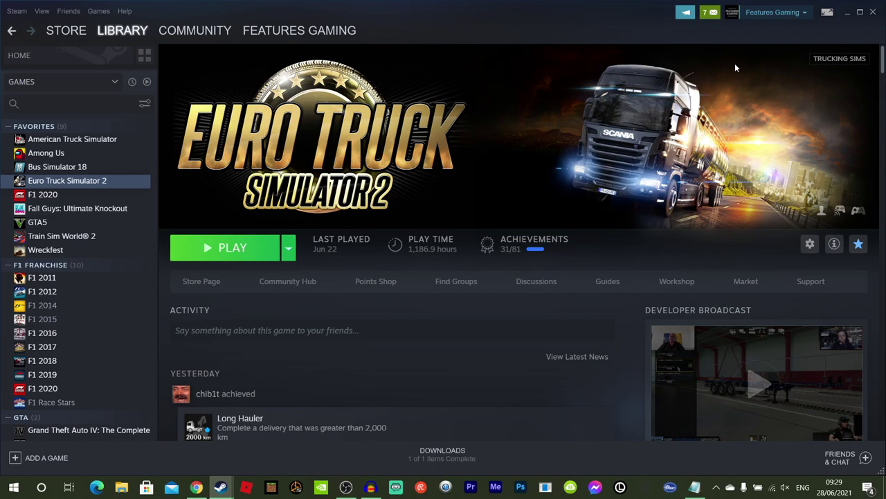
In the profile's Privacy Settings, keep My profile and Game details both set to Public.
left_click(755, 12)
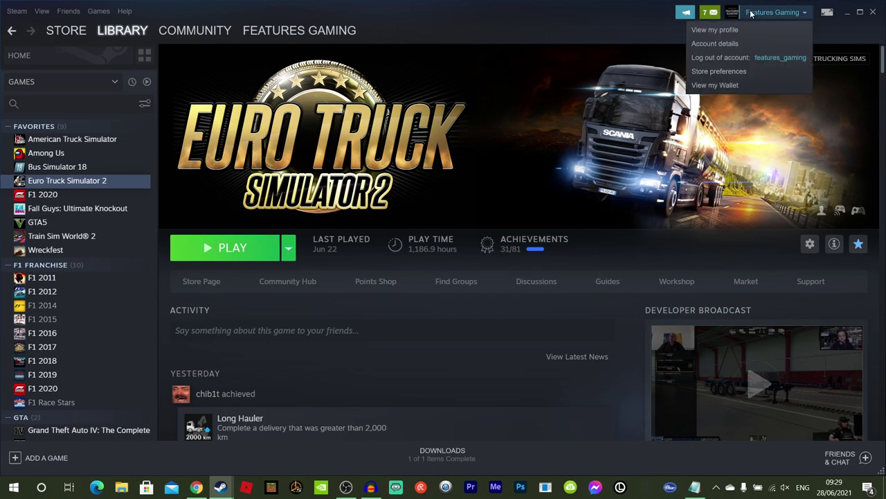
left_click(715, 29)
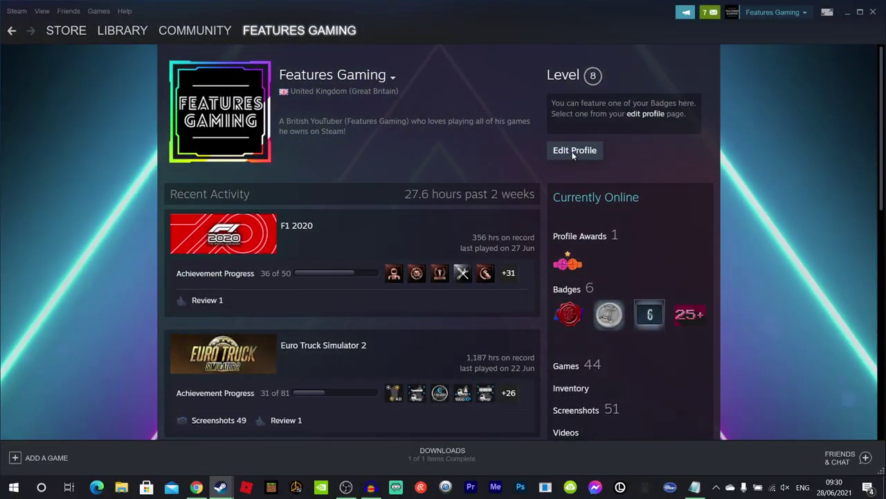
left_click(573, 152)
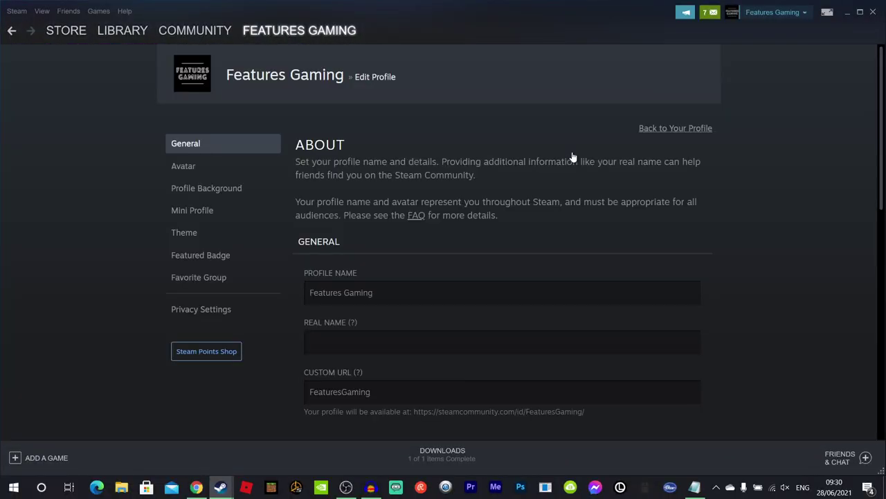
left_click(197, 317)
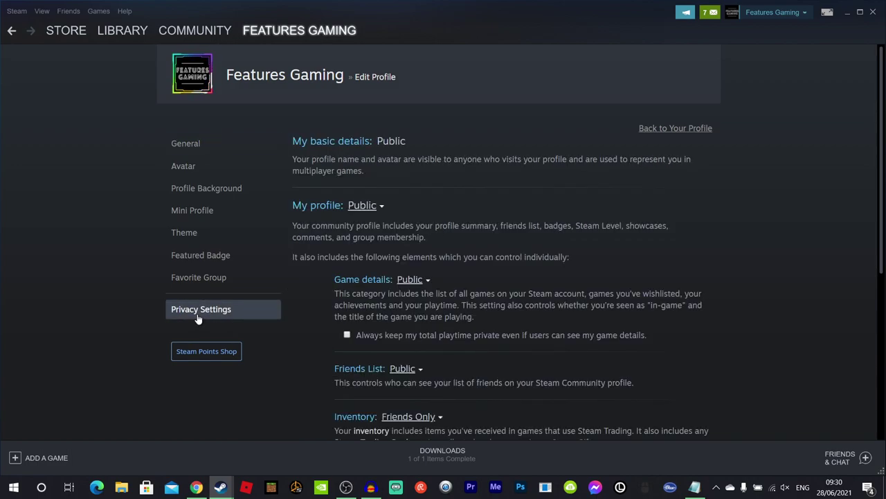
left_click(371, 210)
left_click(369, 215)
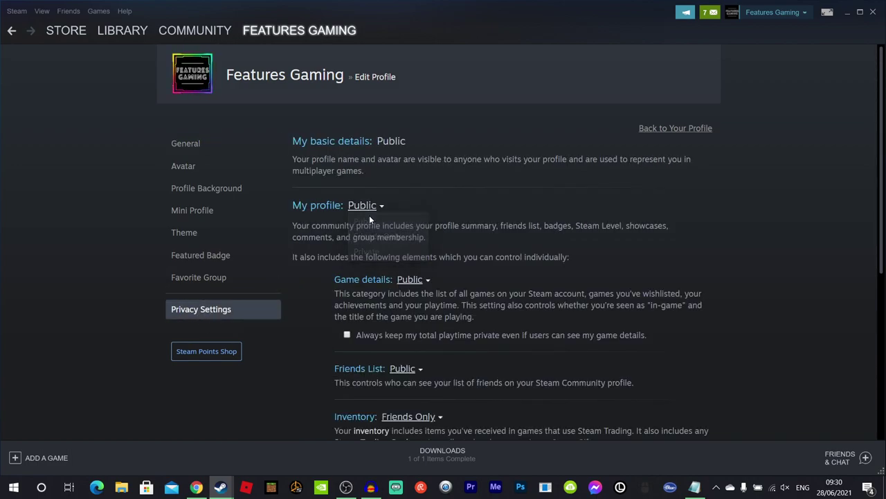
left_click(408, 280)
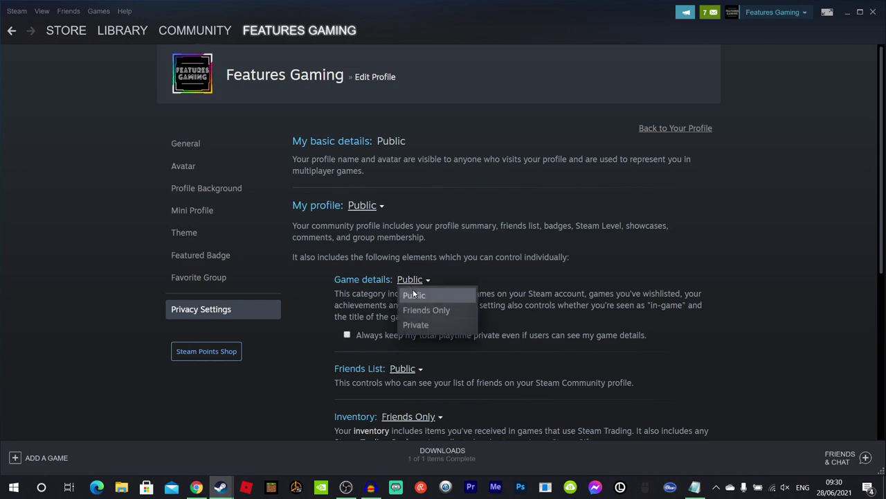
left_click(413, 294)
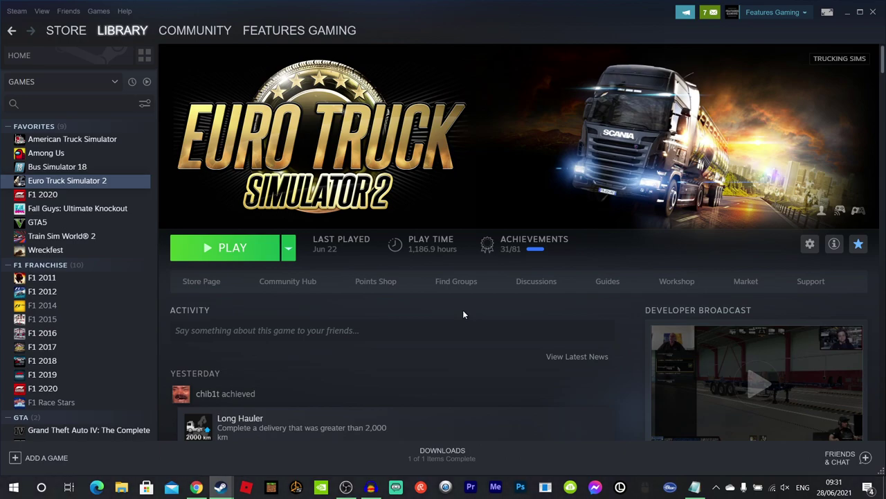
Copy Euro Truck Simulator 2's install folder path from Local Files into a new Notepad note.
right_click(56, 181)
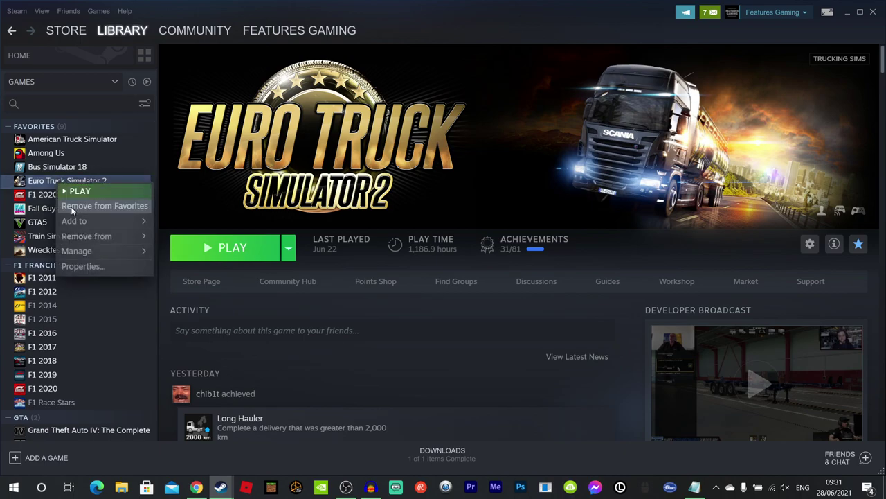
left_click(85, 265)
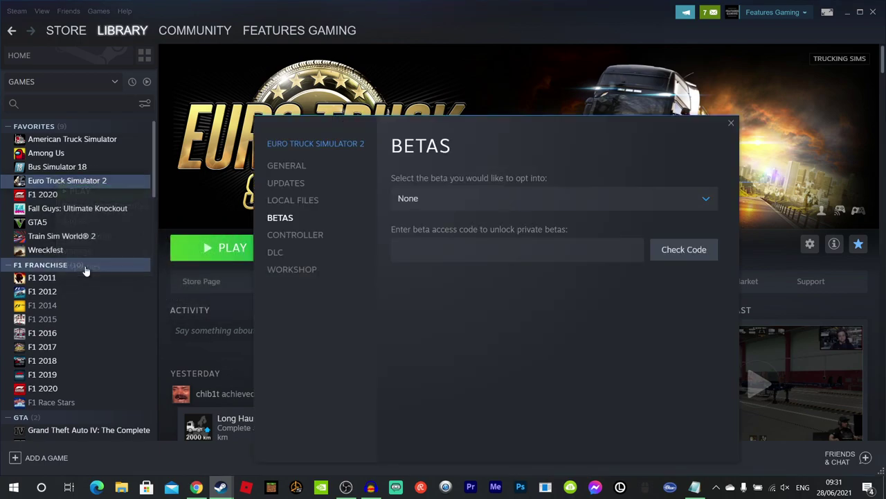
left_click(292, 201)
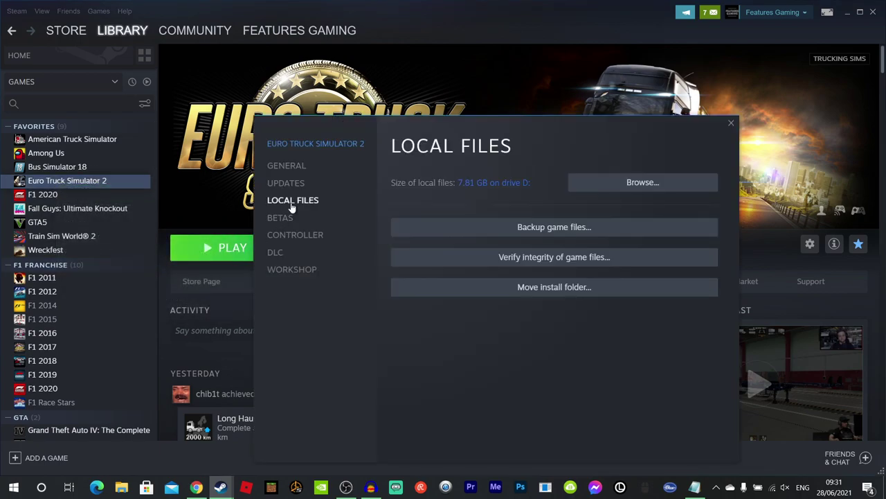
left_click(632, 183)
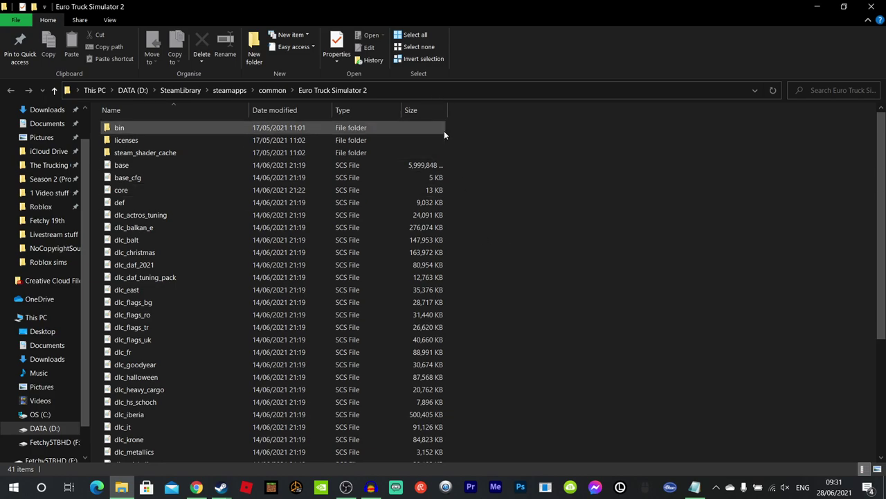
left_click(445, 93)
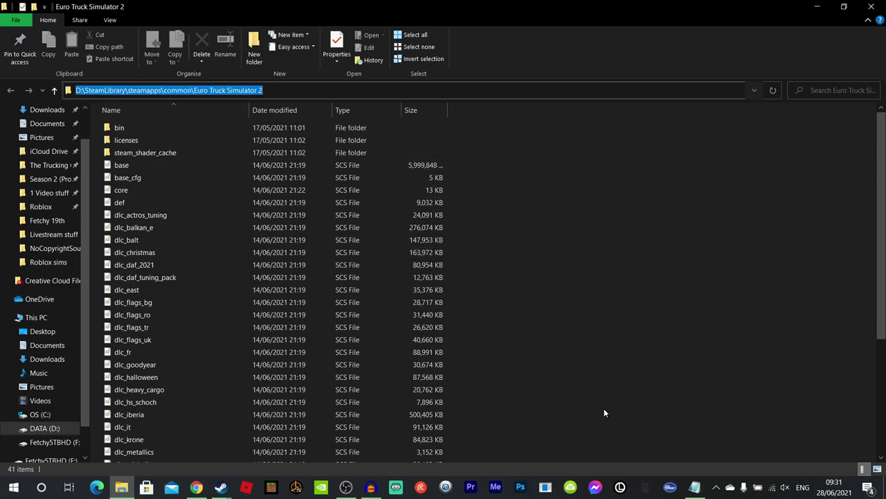
left_click(694, 487)
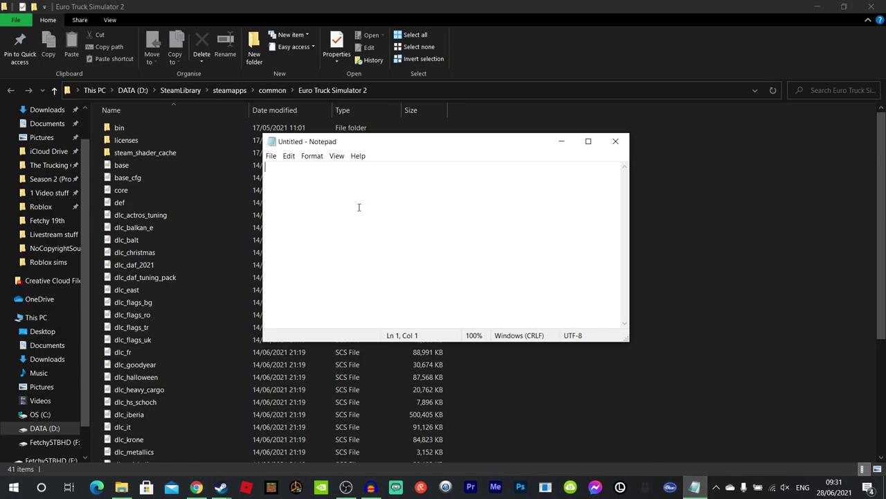
type("D:\\SteamLibrary\\steamapps\\common\\Euro Truck Simulator 2")
Copy American Truck Simulator's install folder path and paste it below the first path.
key("alt+Tab")
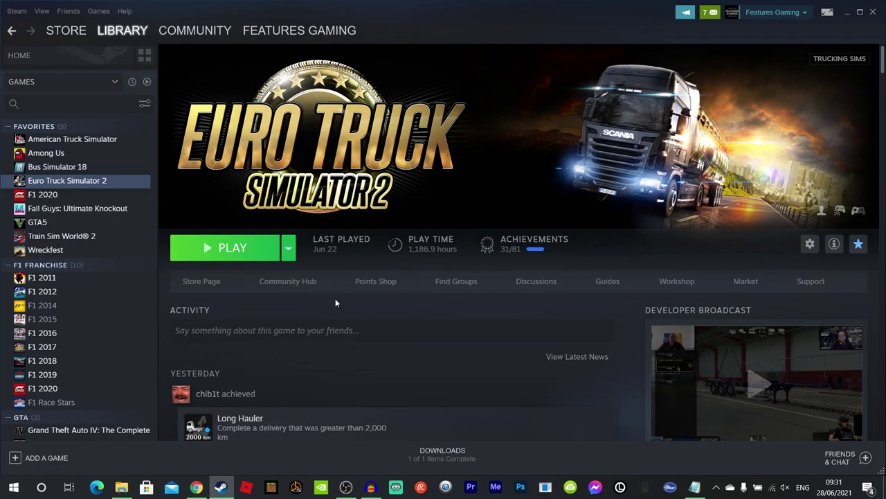
right_click(82, 141)
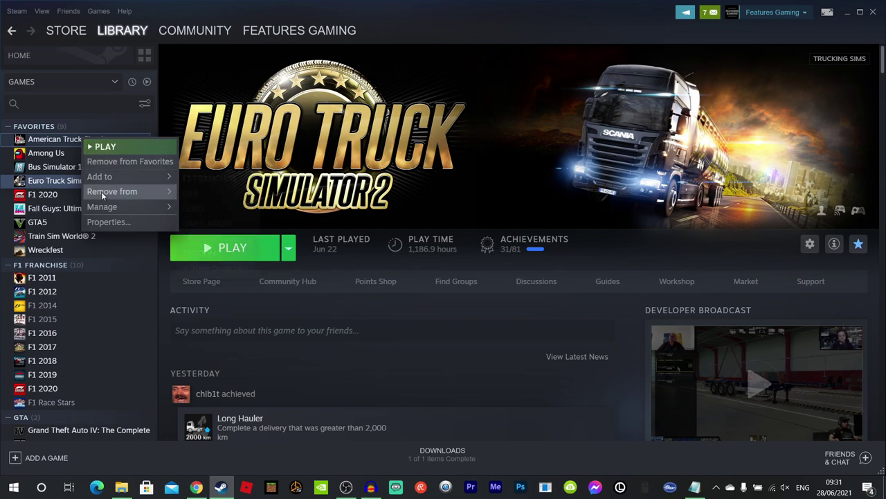
left_click(111, 225)
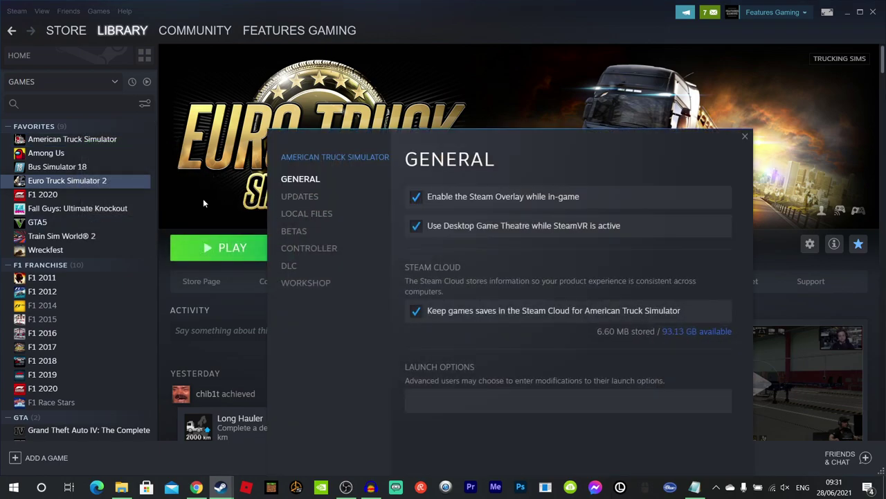
left_click(308, 214)
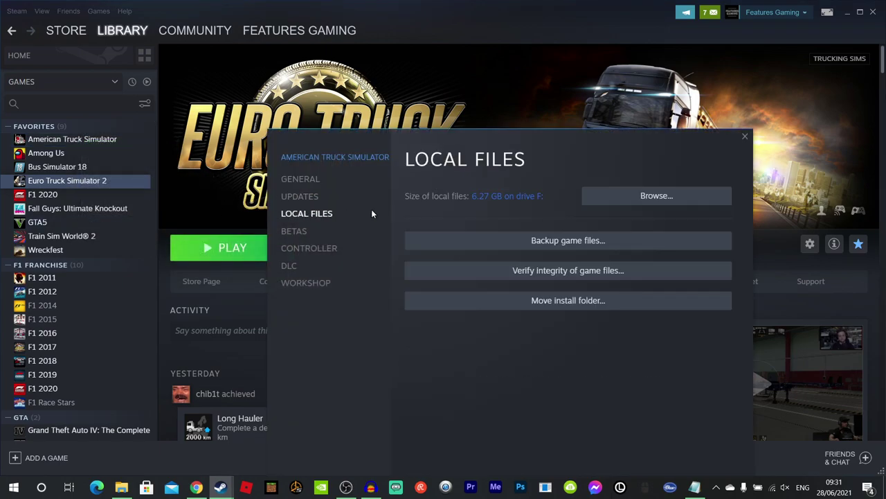
left_click(618, 194)
left_click(457, 90)
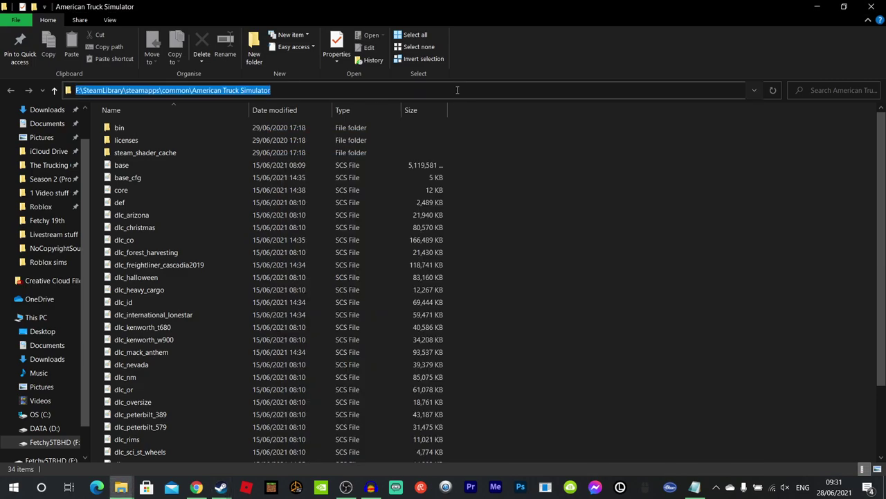
key("alt+Tab")
key("alt+Tab")
key("alt+Tab")
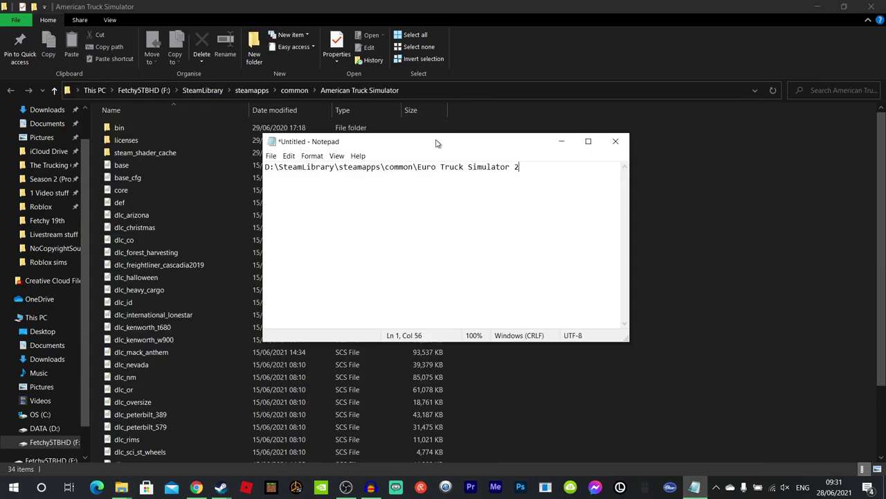
left_click(561, 164)
type("F:\\SteamLibrary\\steamapps\\common\\American Truck Simulator")
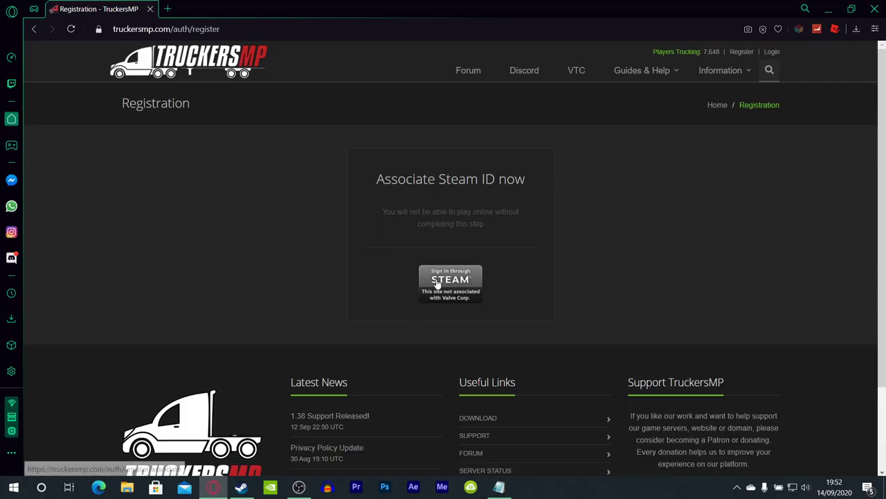
Sign in through Steam on TruckersMP, entering the Steam account username and password.
left_click(449, 284)
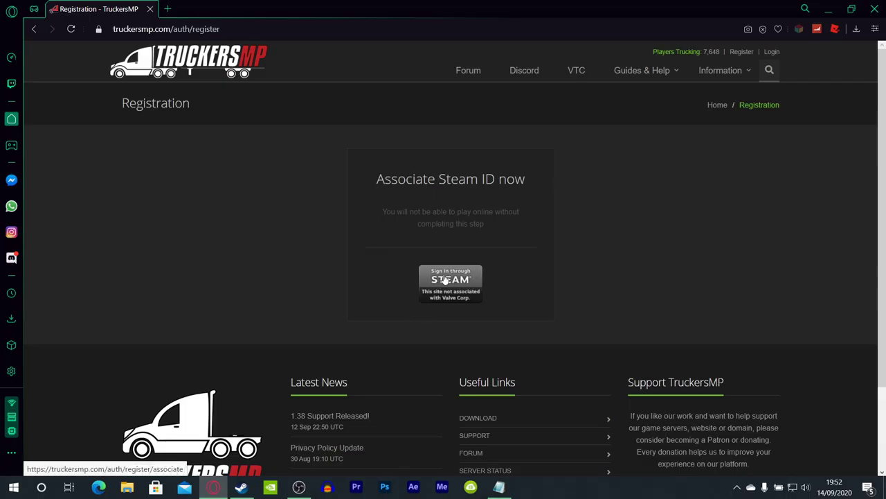
type("username")
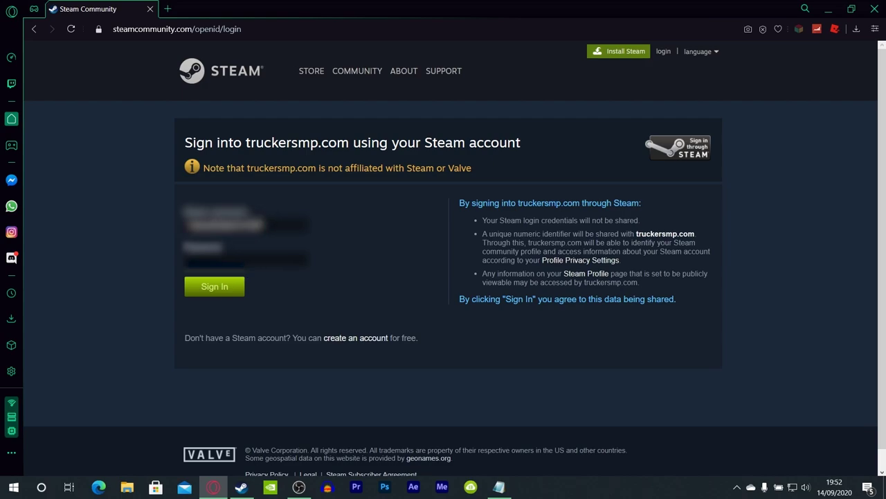
type("password")
key("Return")
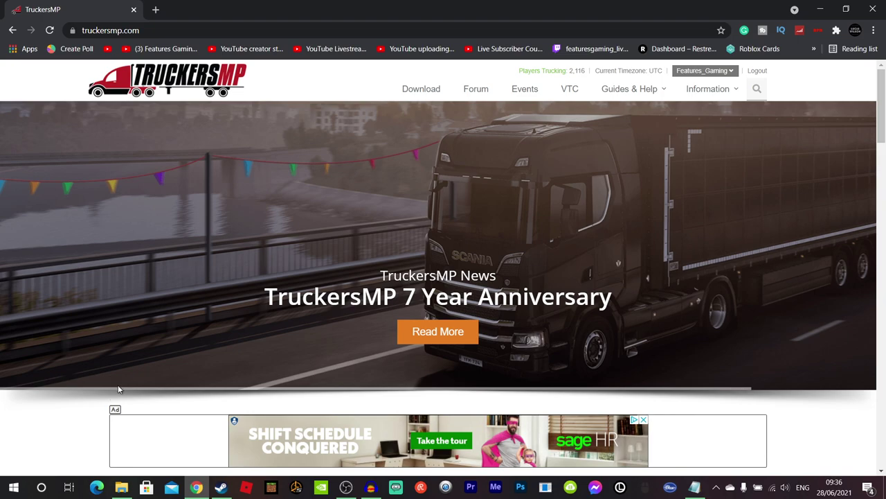
Download launcher_1004 (5).zip with the Download Now button on the TruckersMP Download page.
left_click(419, 89)
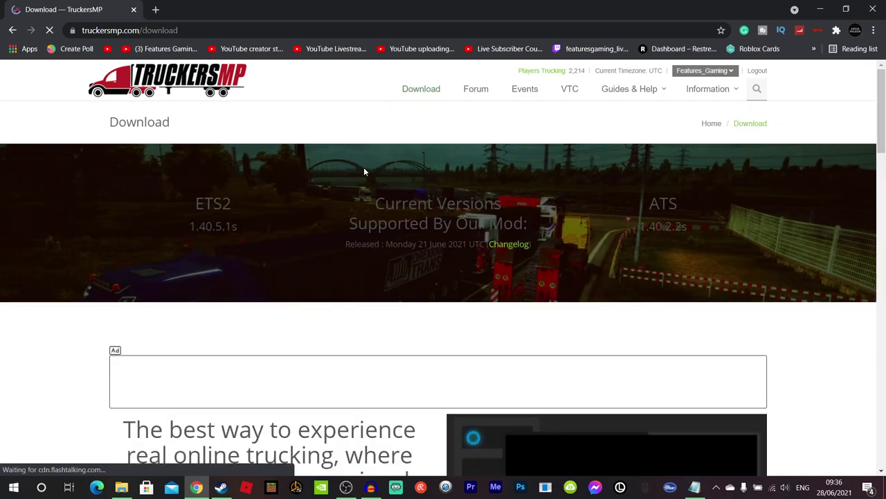
scroll(293, 268, "down", 4)
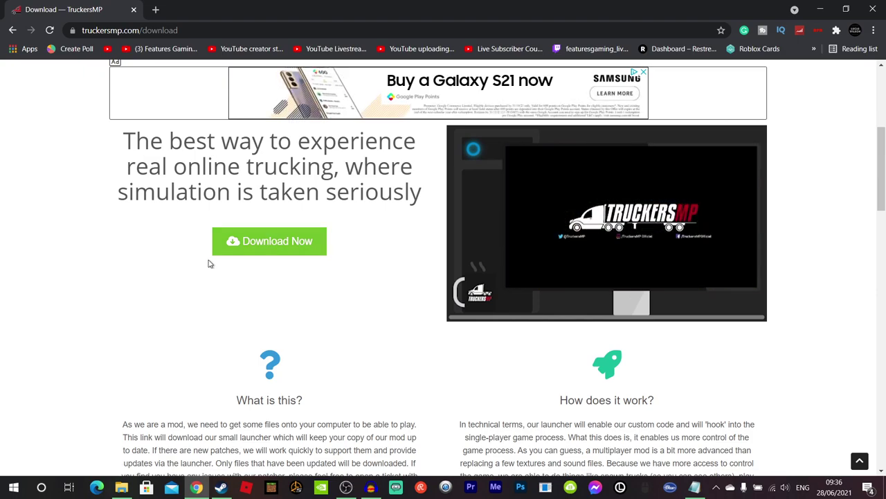
left_click(265, 242)
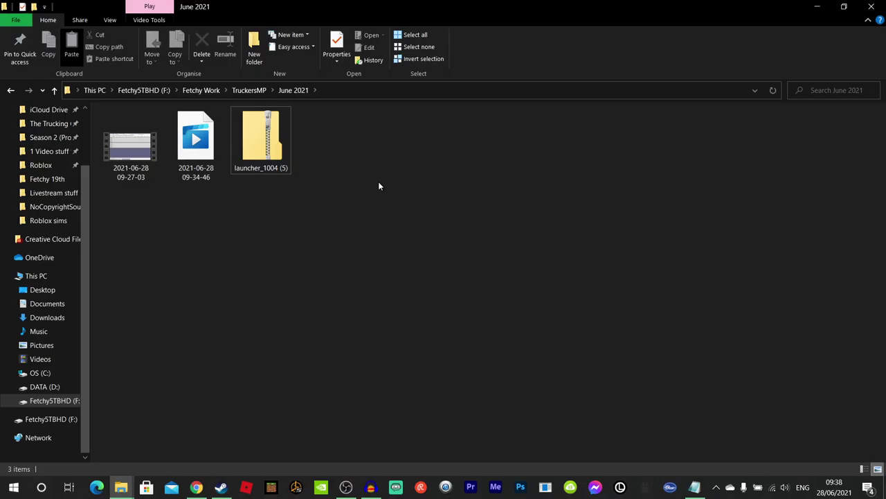
Extract launcher_1004 (5).zip with 7-Zip into its own folder and run Install TruckersMP.
left_click(270, 143)
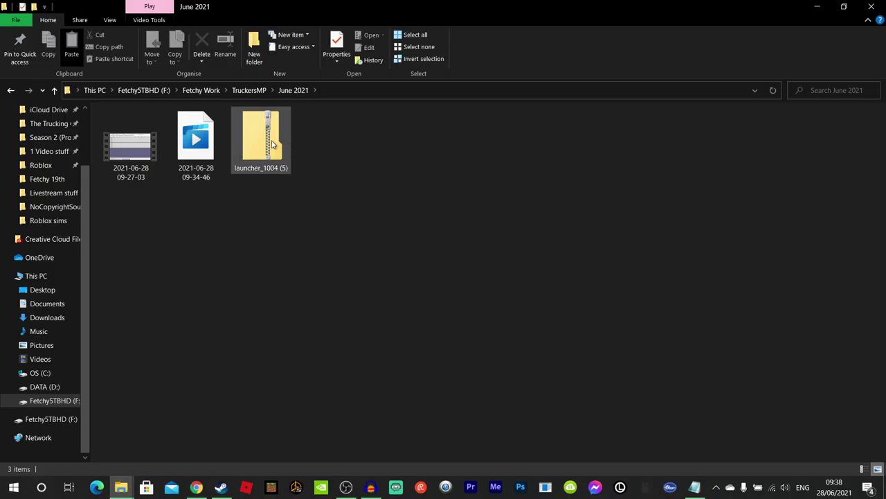
right_click(270, 143)
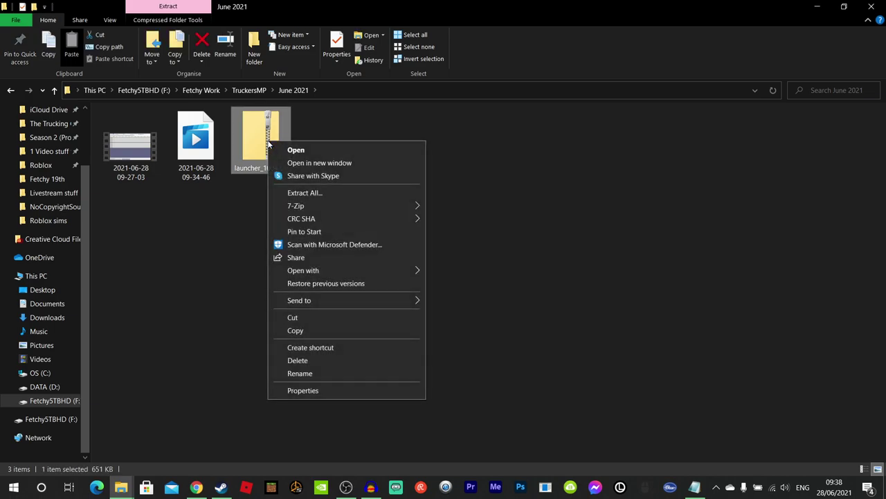
mouse_move(301, 205)
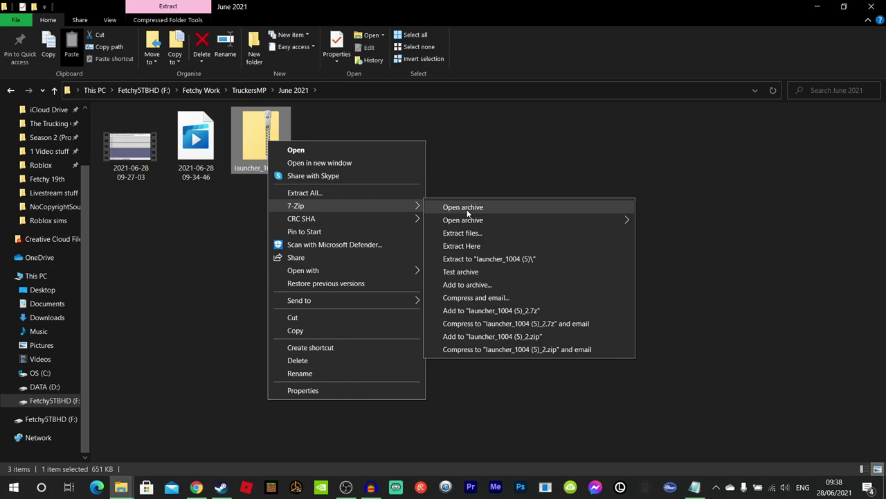
left_click(473, 232)
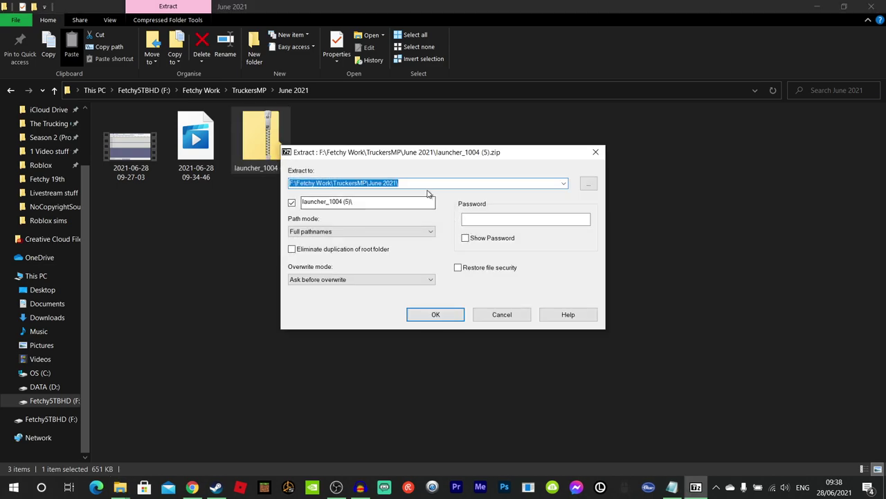
left_click(425, 182)
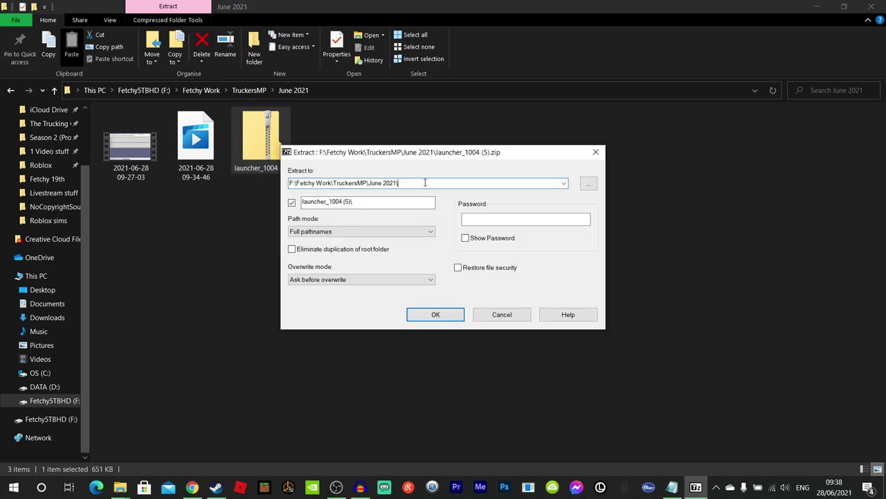
left_click(447, 312)
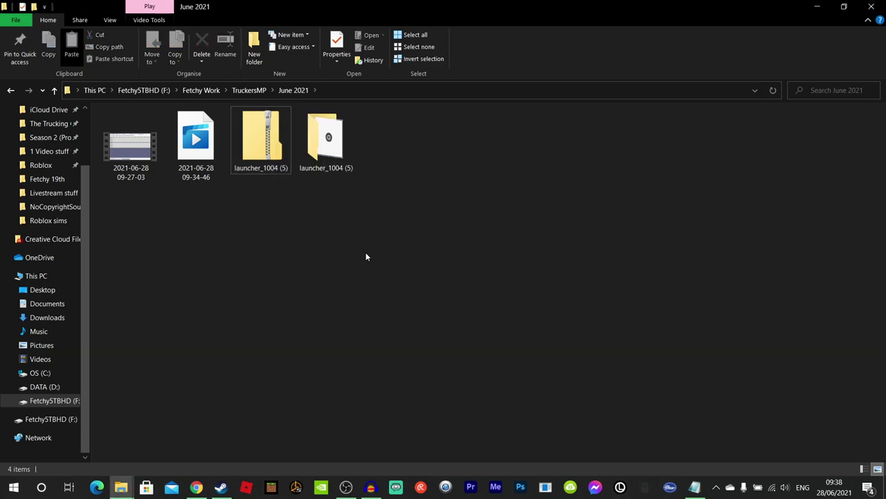
double_click(323, 143)
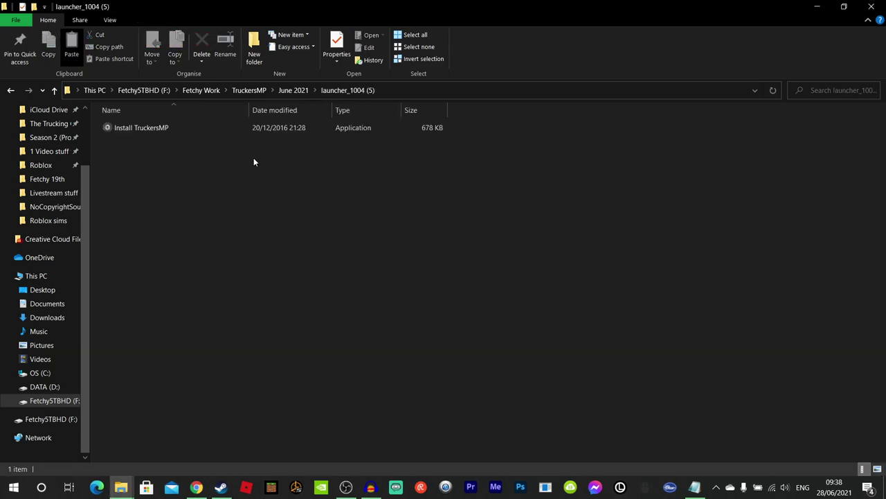
double_click(174, 127)
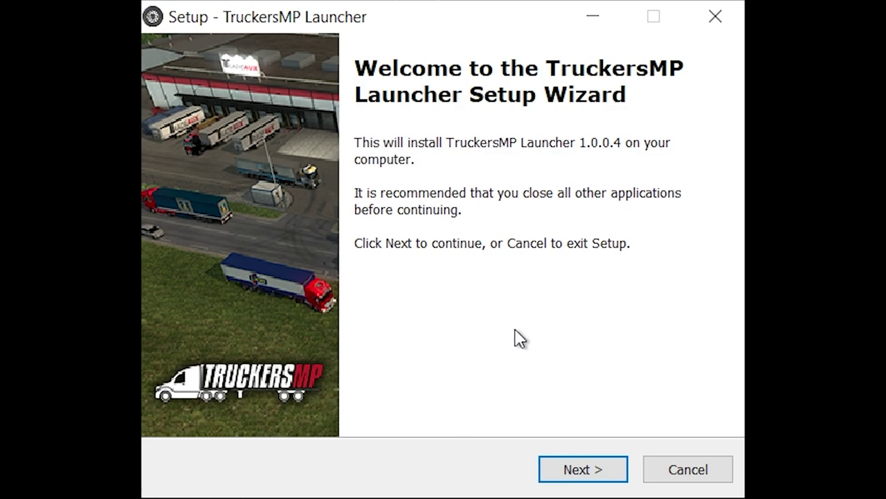
Get past the welcome page and accept the TruckersMP Launcher license agreement.
left_click(588, 474)
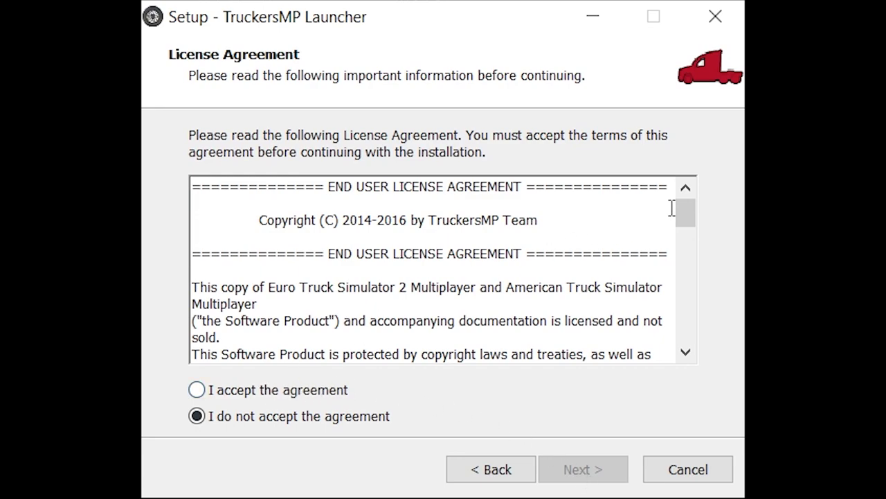
mouse_move(684, 212)
left_mouse_down()
mouse_move(694, 249)
mouse_move(693, 337)
left_mouse_up()
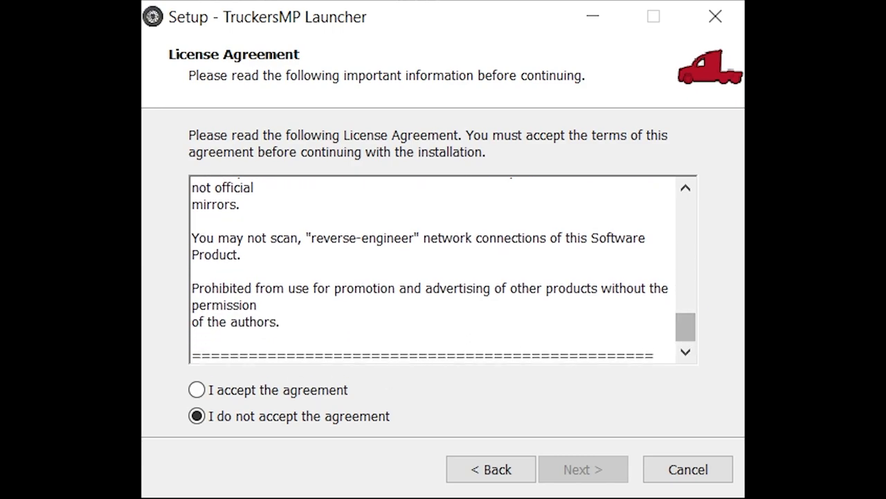
left_click(263, 392)
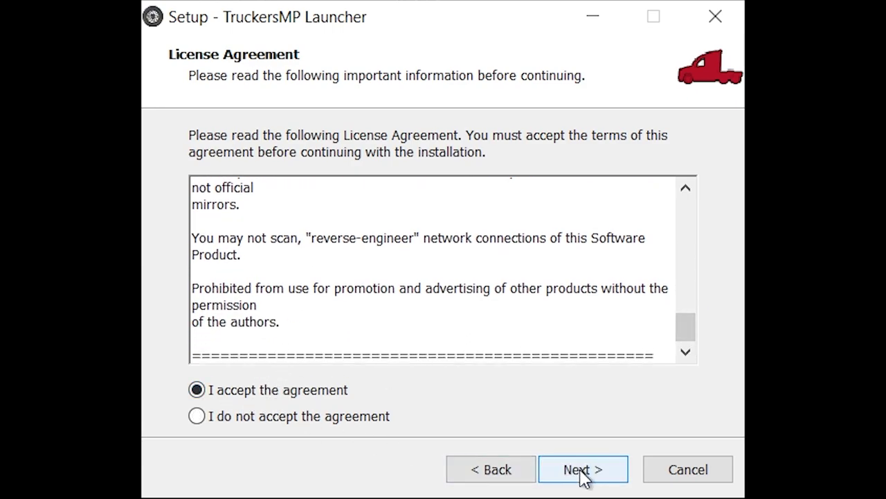
left_click(582, 473)
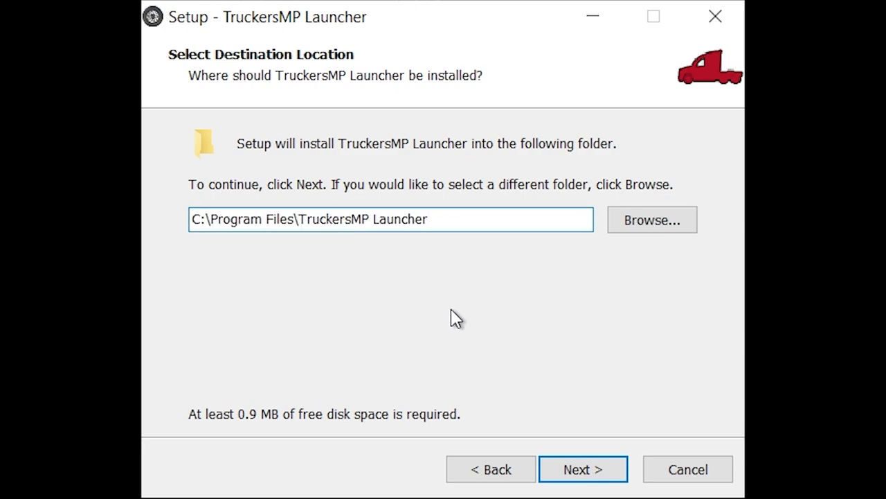
Keep C:\Program Files\TruckersMP Launcher and leave both ETS2 and ATS Multiplayer components selected.
left_click(579, 474)
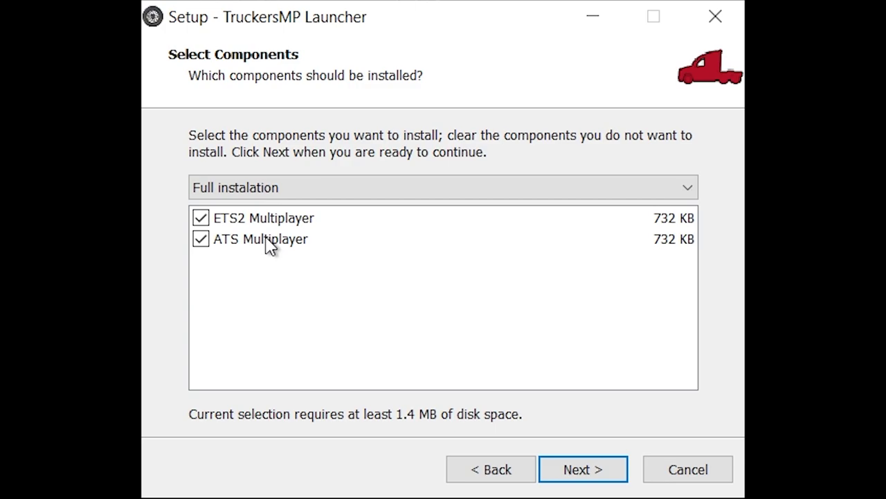
left_click(205, 244)
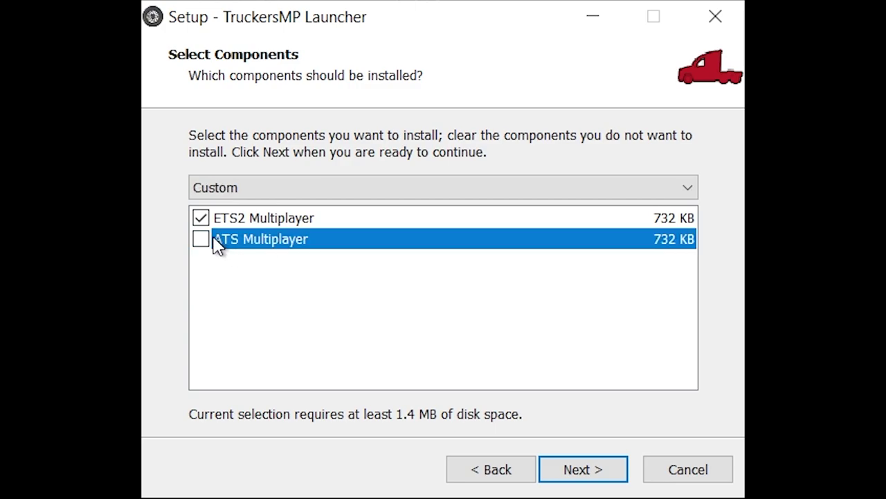
left_click(201, 239)
left_click(201, 218)
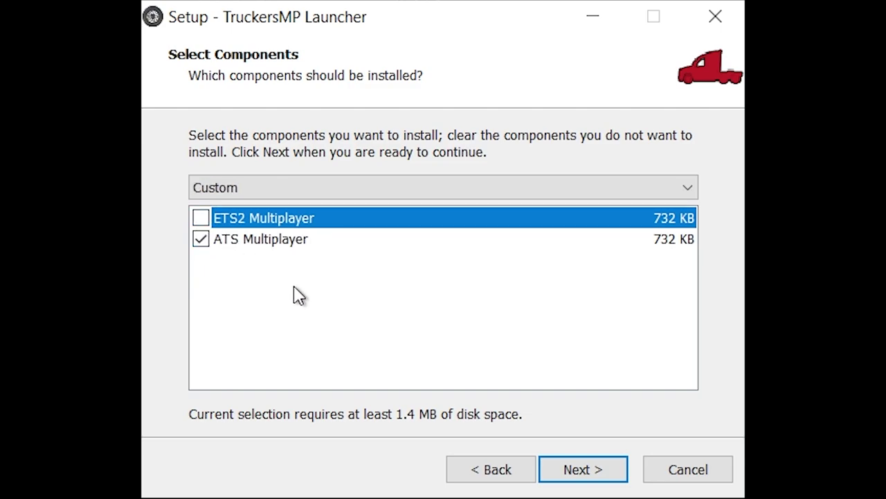
left_click(259, 247)
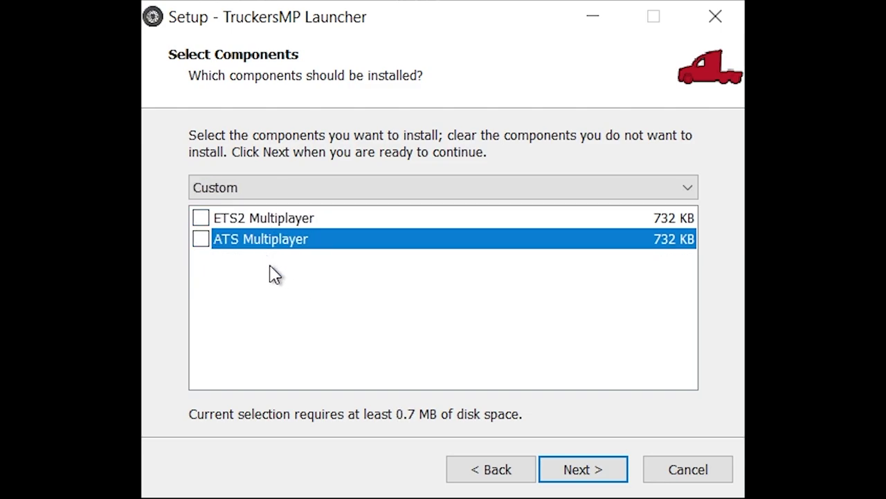
left_click(201, 239)
left_click(201, 220)
left_click(304, 301)
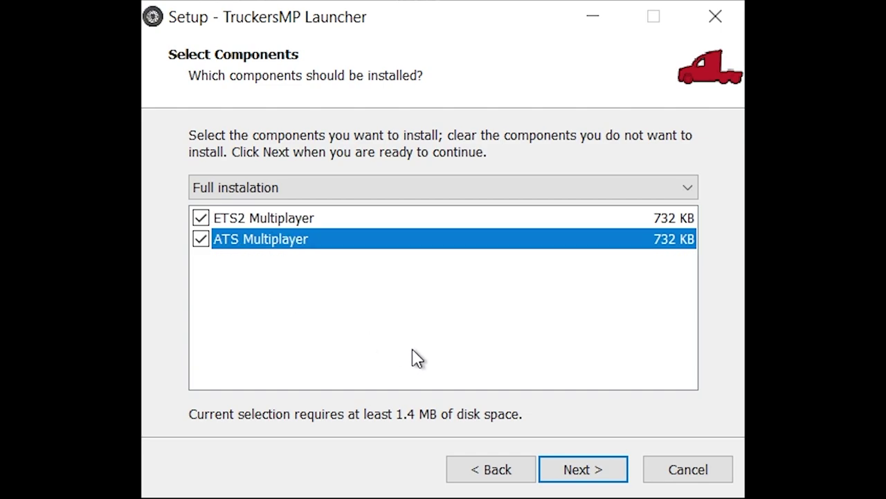
left_click(597, 473)
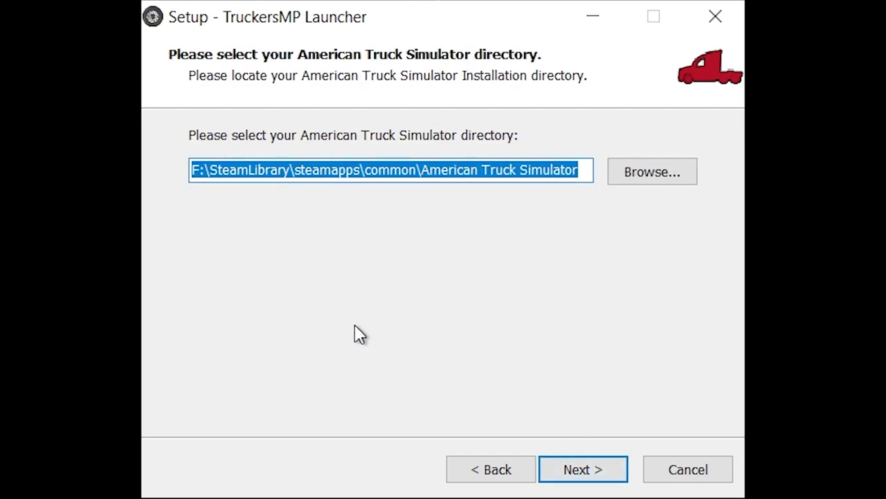
Paste the saved F: American Truck Simulator path into the ATS directory box and accept it.
key("End")
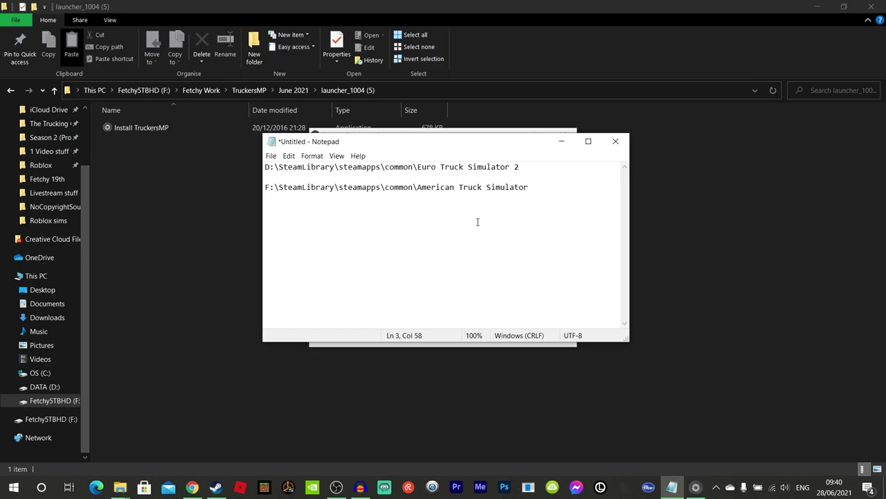
left_click_drag(542, 189, 212, 189)
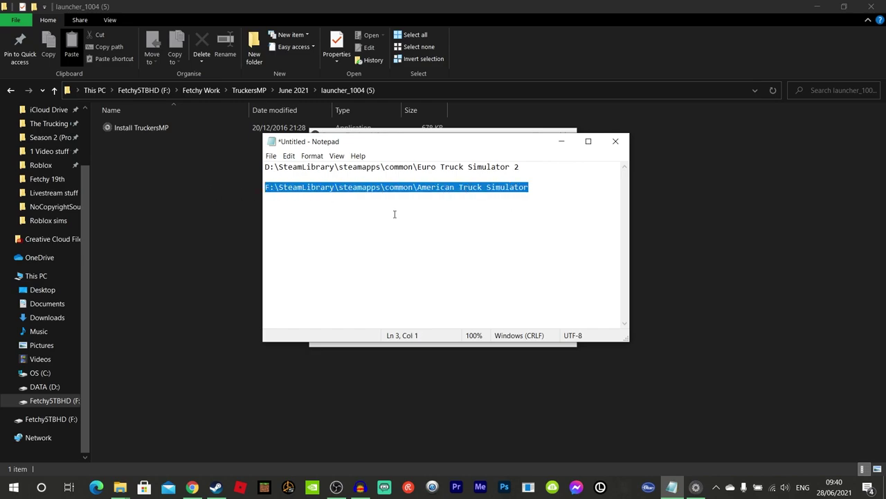
left_click(402, 131)
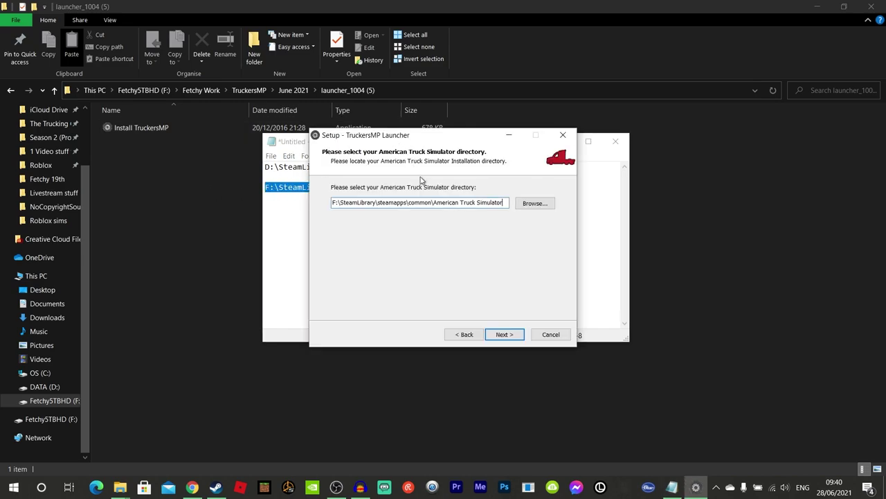
left_click(585, 221)
left_click_drag(531, 187, 255, 183)
key("ctrl+c")
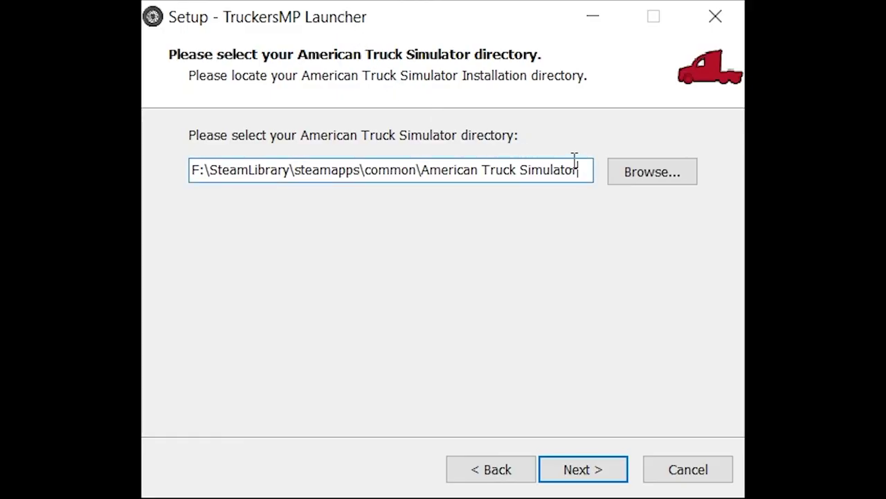
left_click_drag(575, 161, 191, 169)
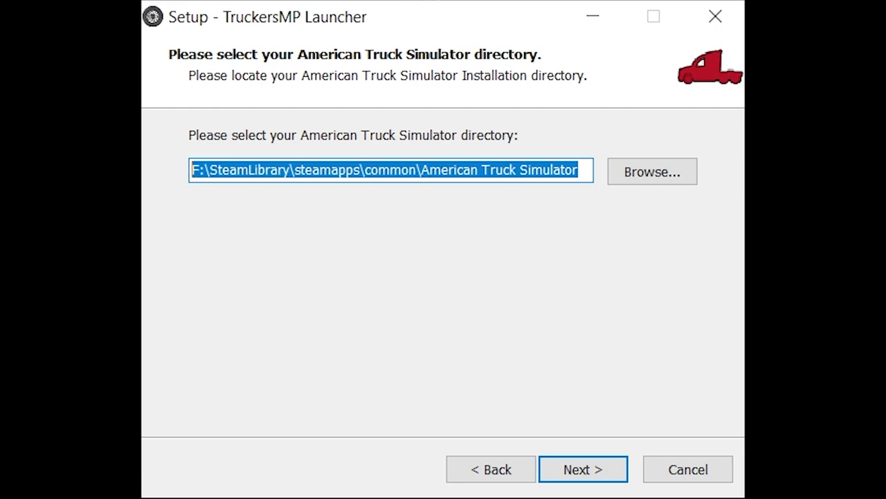
key("ctrl+v")
left_click(597, 473)
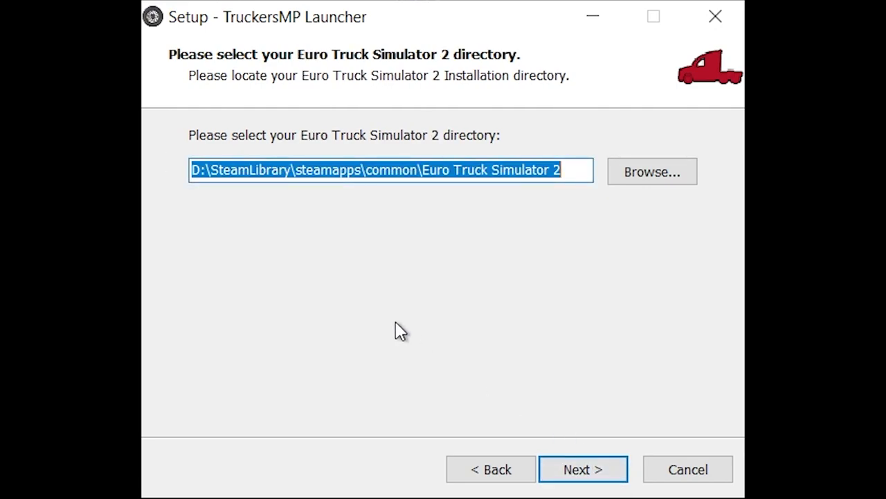
Accept the pre-filled Euro Truck Simulator 2 folder on D: and reach the Start Menu step.
left_click(582, 171)
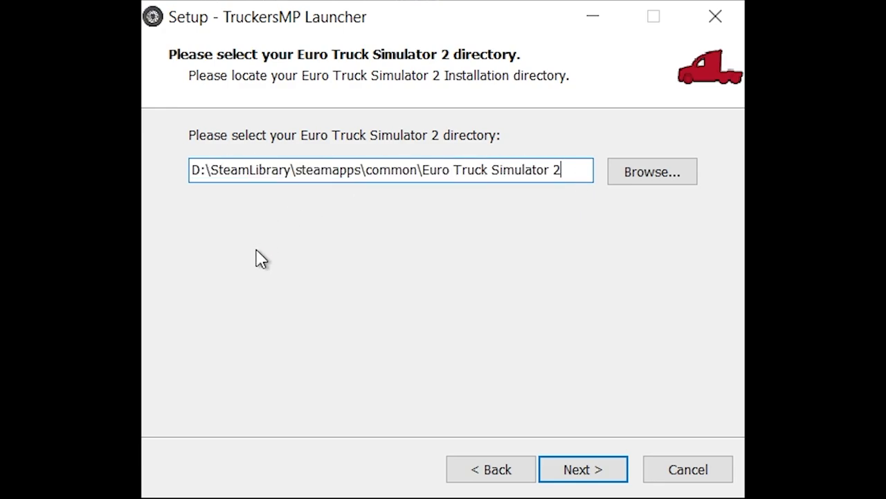
left_click(594, 473)
left_click(398, 215)
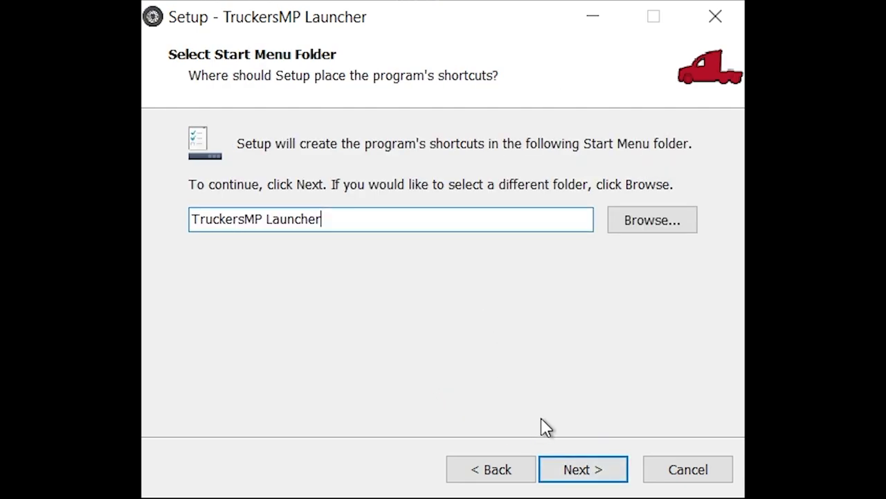
Install launcher 1.0.0.4 with the TruckersMP Launcher Start Menu folder and a desktop icon, then finish.
left_click(592, 472)
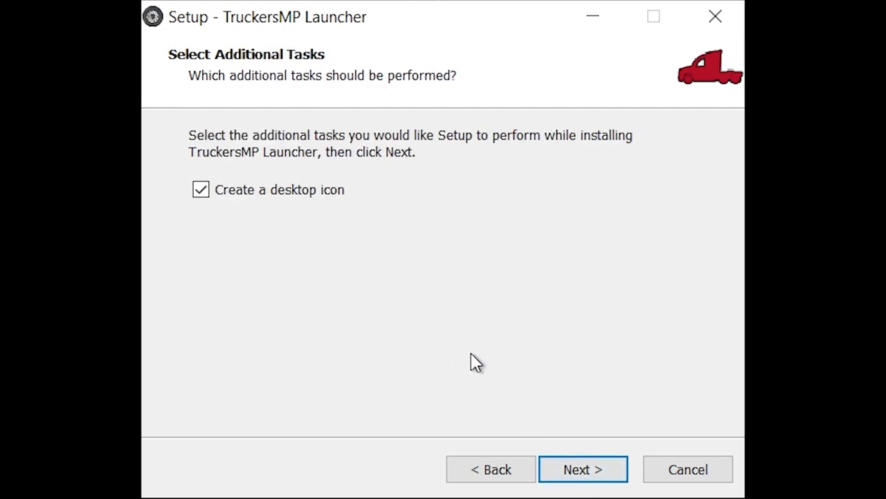
left_click(574, 469)
mouse_move(689, 263)
left_mouse_down()
mouse_move(700, 311)
mouse_move(699, 248)
left_mouse_up()
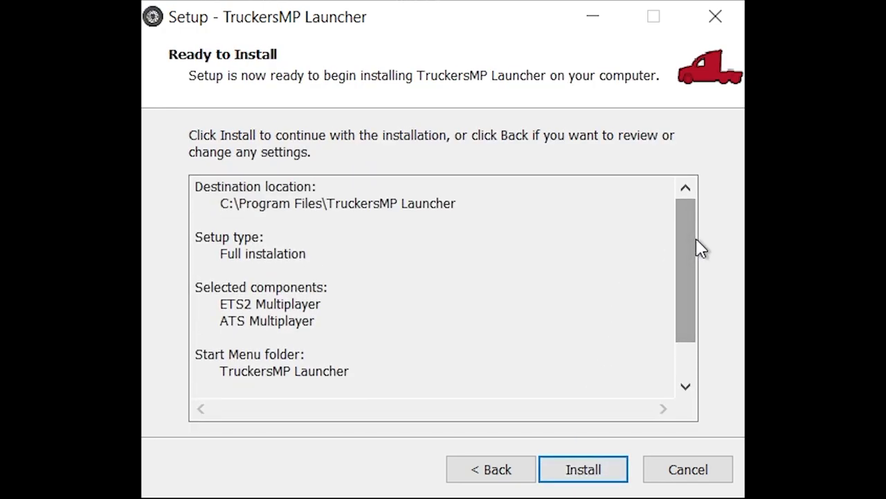
left_click(592, 474)
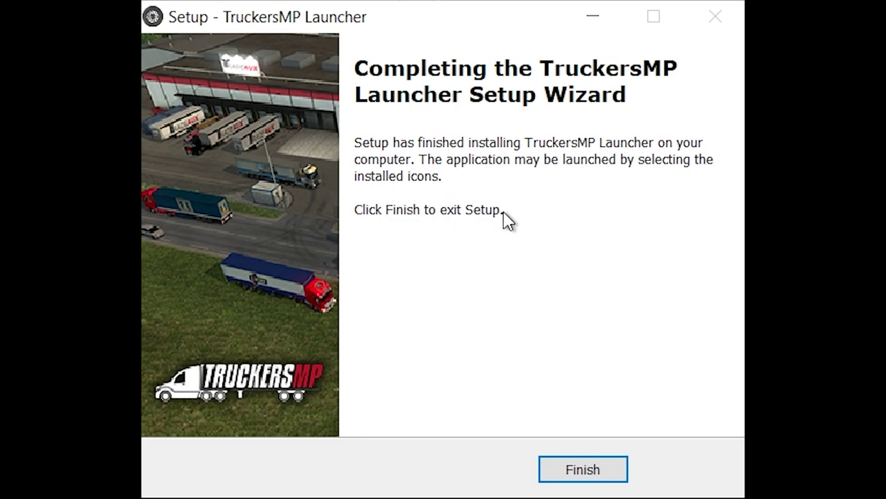
left_click(585, 463)
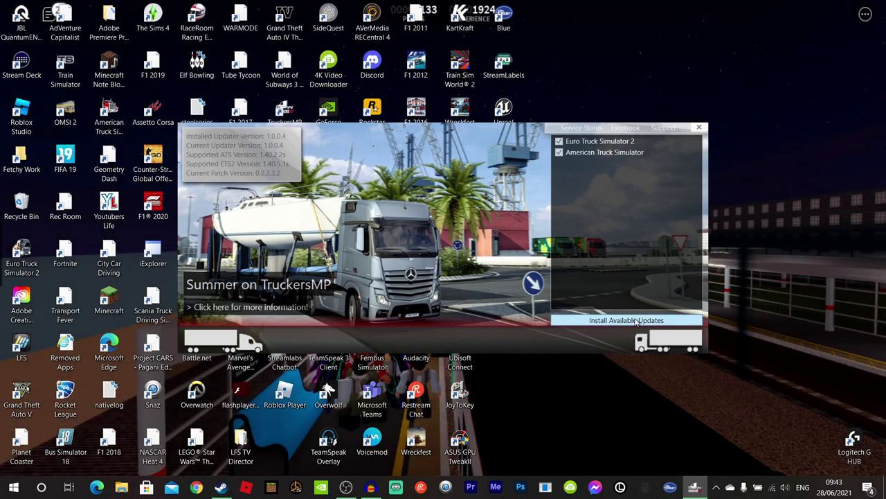
Install the available TruckersMP updates and launch Euro Truck Simulator 2 multiplayer.
left_click(597, 322)
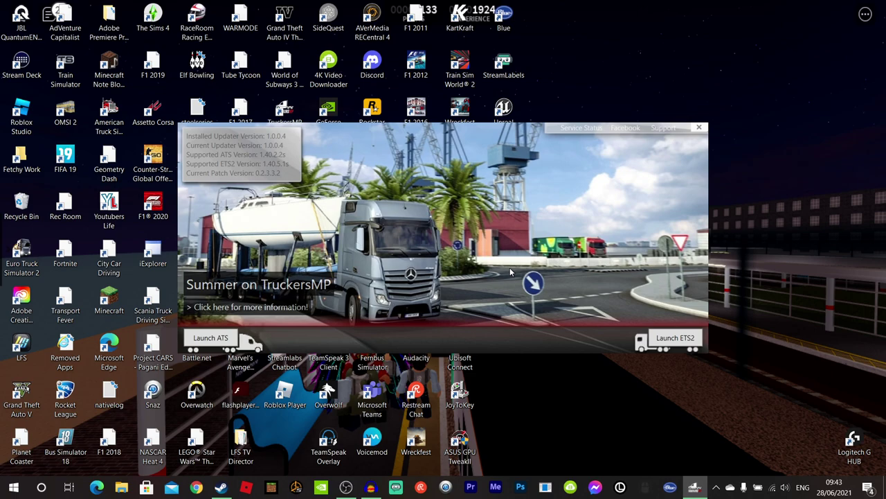
left_click(680, 339)
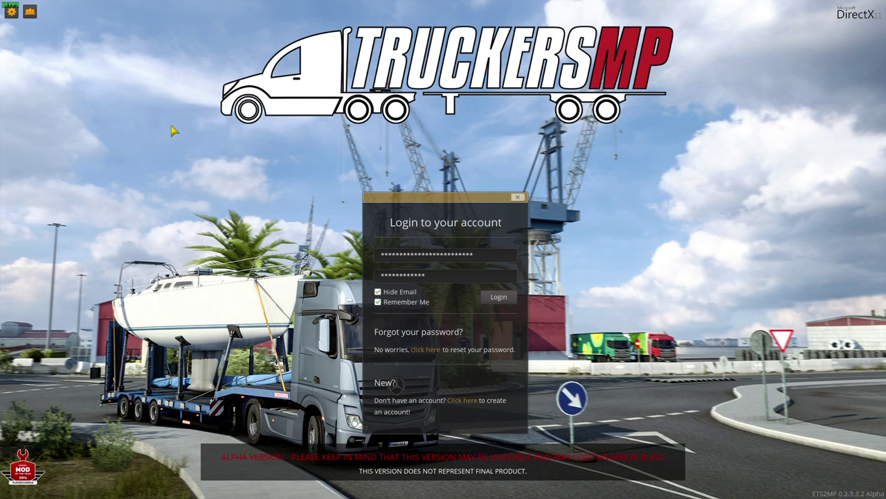
Confirm the multiplayer settings with OK, then log in to the TruckersMP account.
left_click(12, 11)
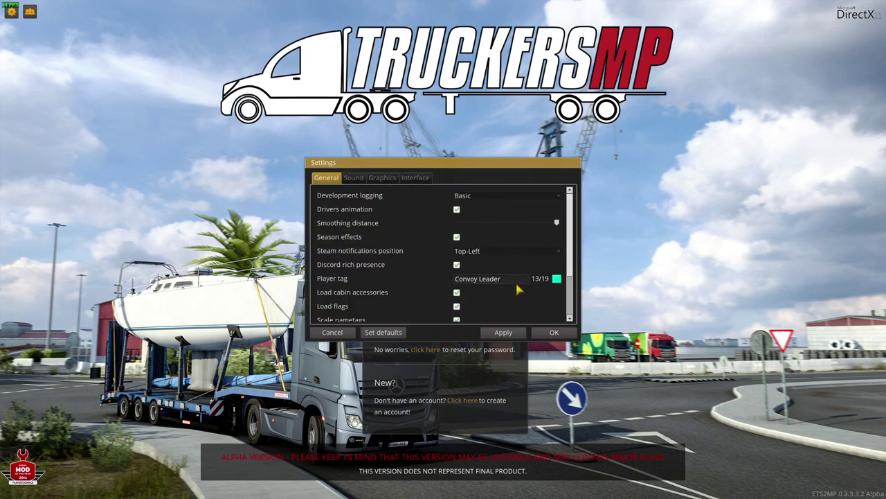
left_click(543, 335)
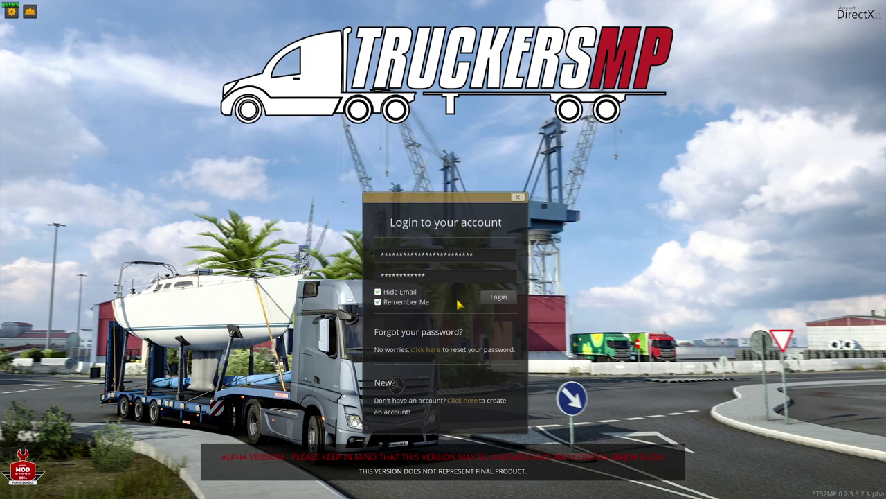
left_click(498, 299)
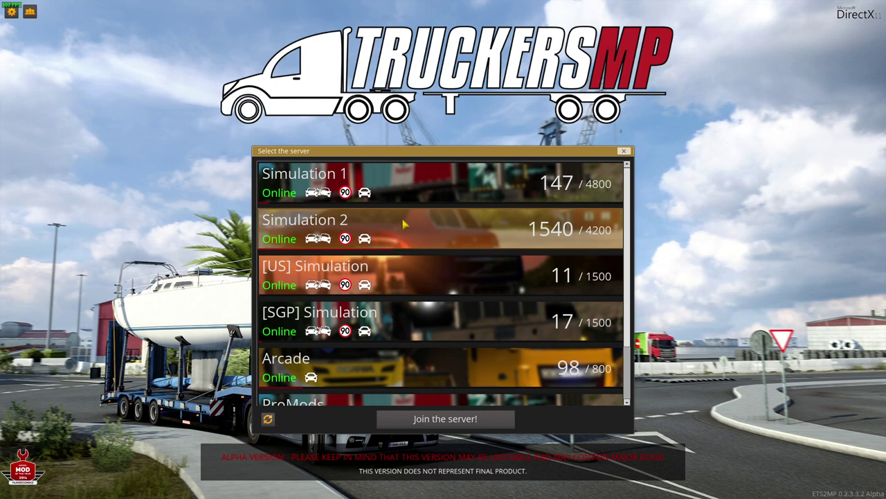
Browse the servers: Simulation 1, Simulation 2, [US] and [SGP] Simulation, Arcade, ProMods, ProMods Arcade.
left_click(398, 184)
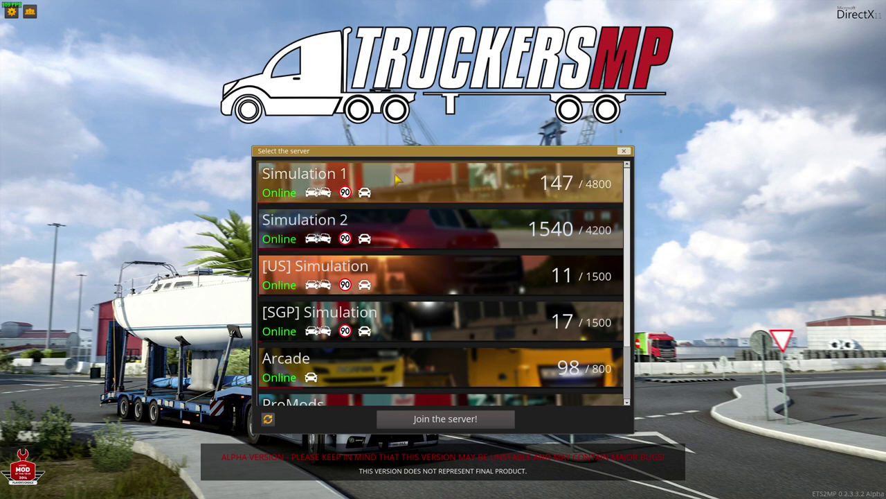
left_click(406, 229)
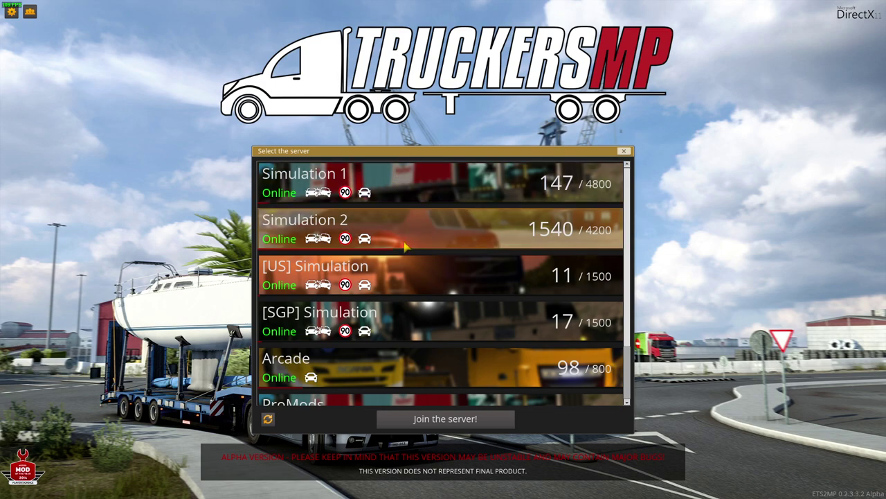
left_click(405, 277)
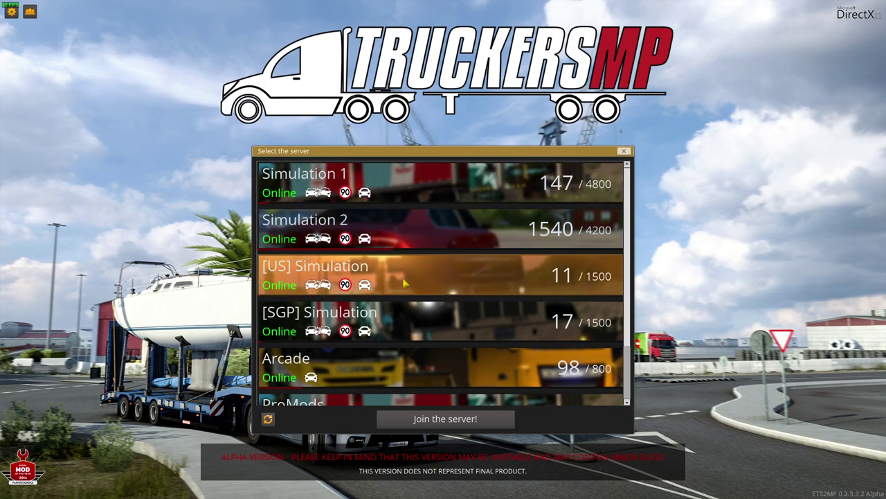
left_click(406, 332)
scroll(406, 332, "down", 1)
scroll(406, 331, "down", 1)
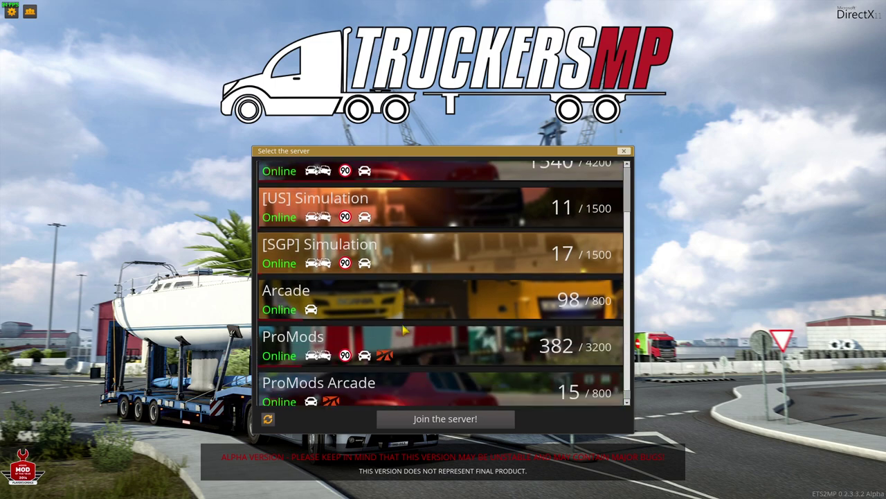
left_click(417, 306)
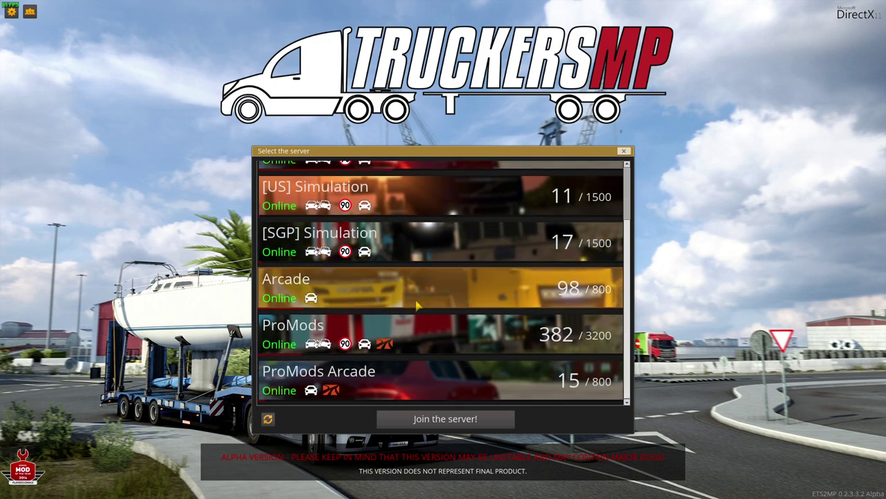
left_click(418, 337)
left_click(419, 378)
left_click(417, 342)
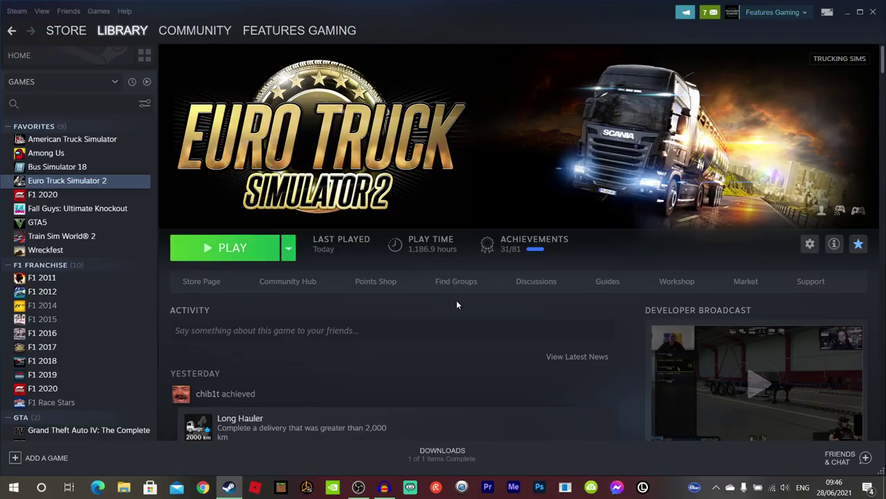
In Euro Truck Simulator 2's Properties, open Betas and keep the beta branch at None.
right_click(89, 182)
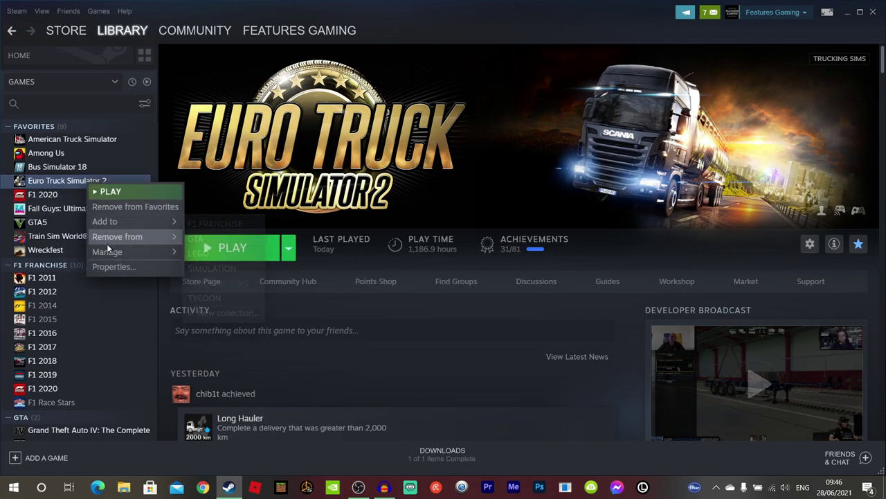
left_click(109, 266)
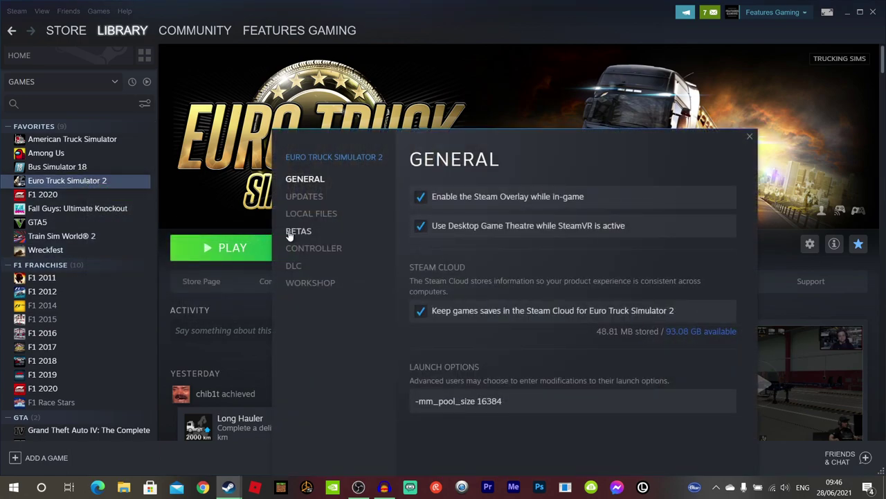
left_click(297, 232)
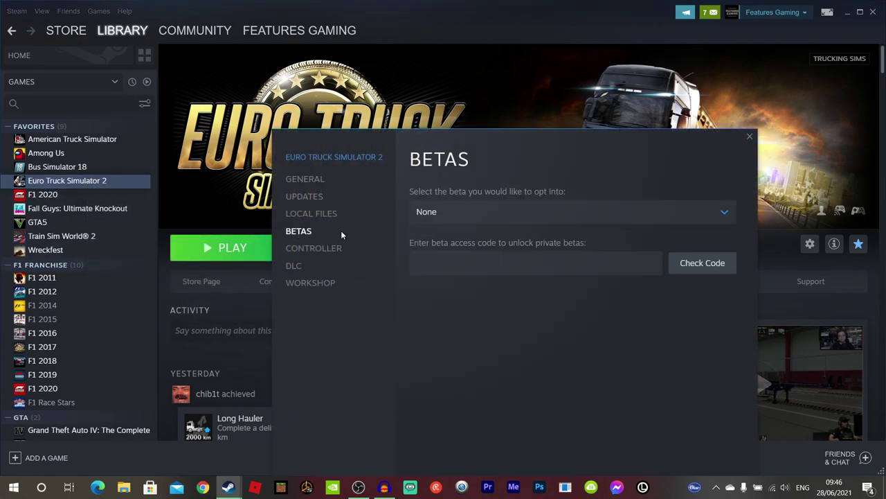
left_click(485, 221)
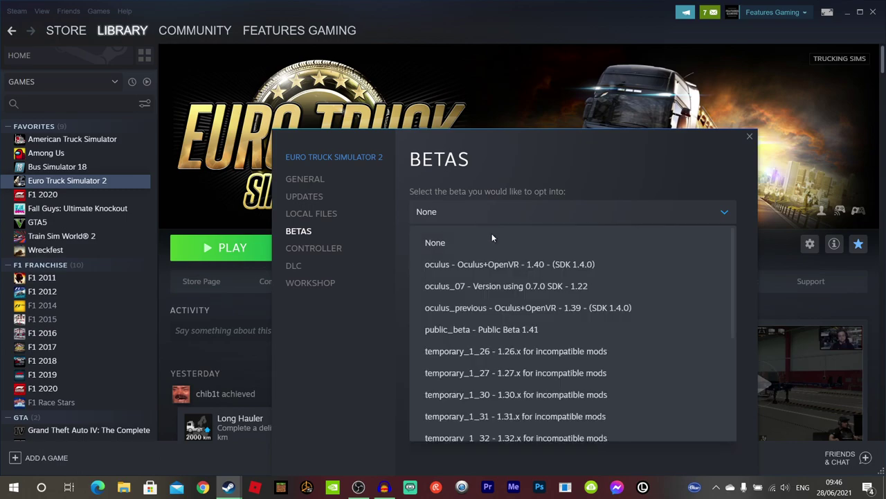
scroll(488, 326, "down", 5)
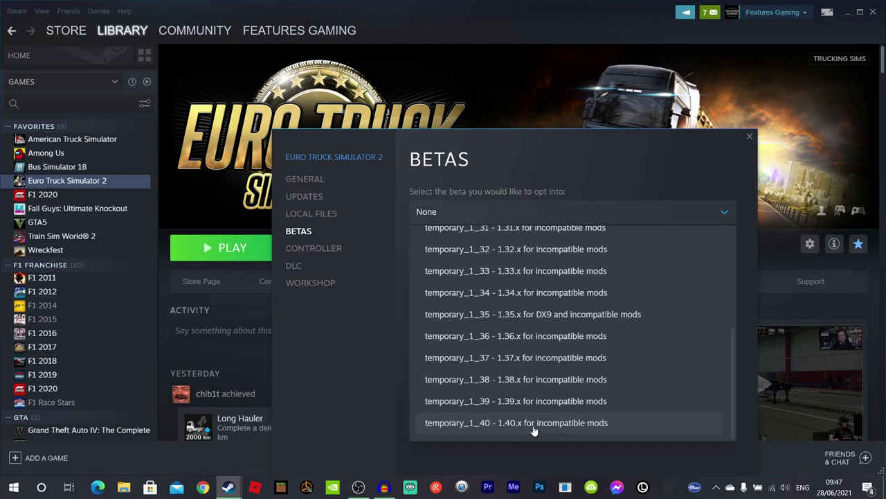
scroll(526, 284, "up", 5)
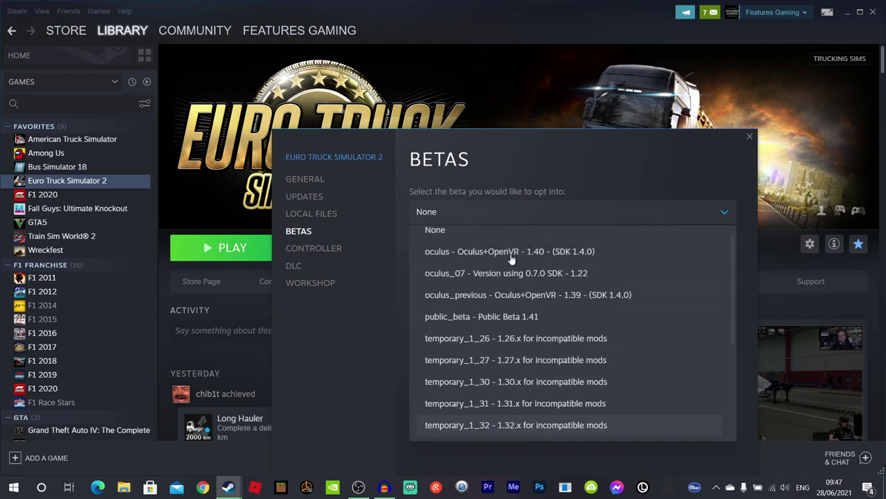
left_click(457, 255)
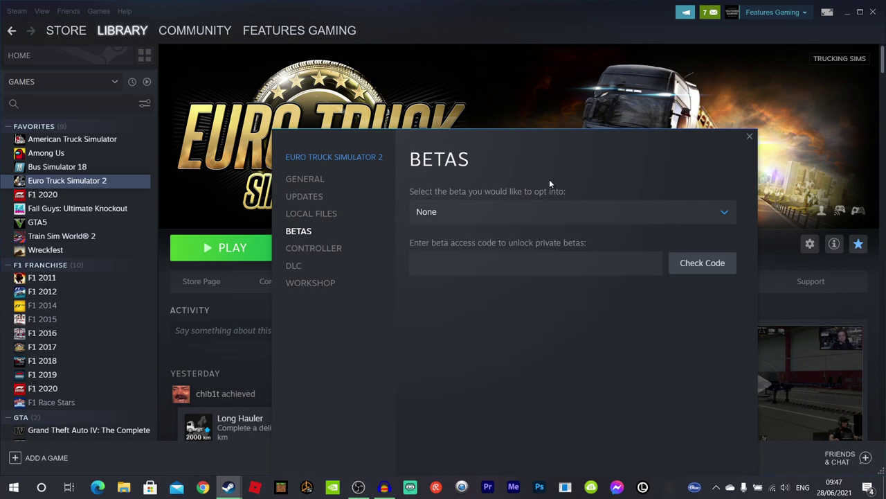
key("Escape")
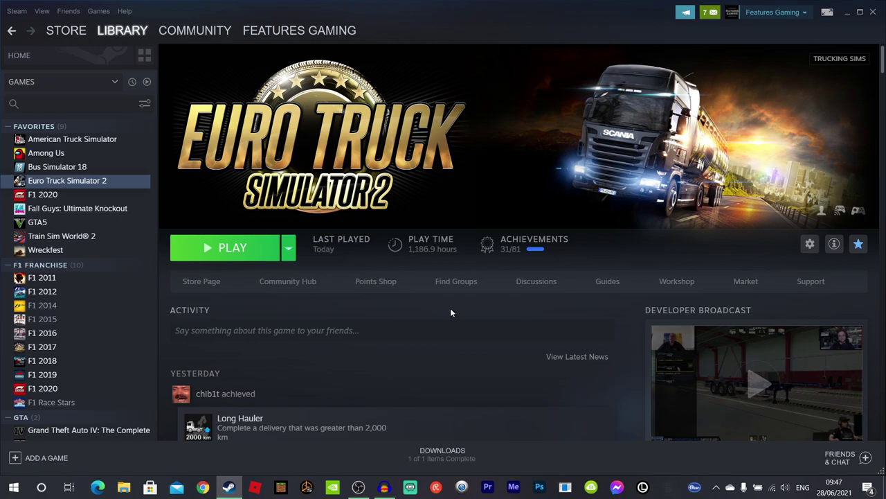